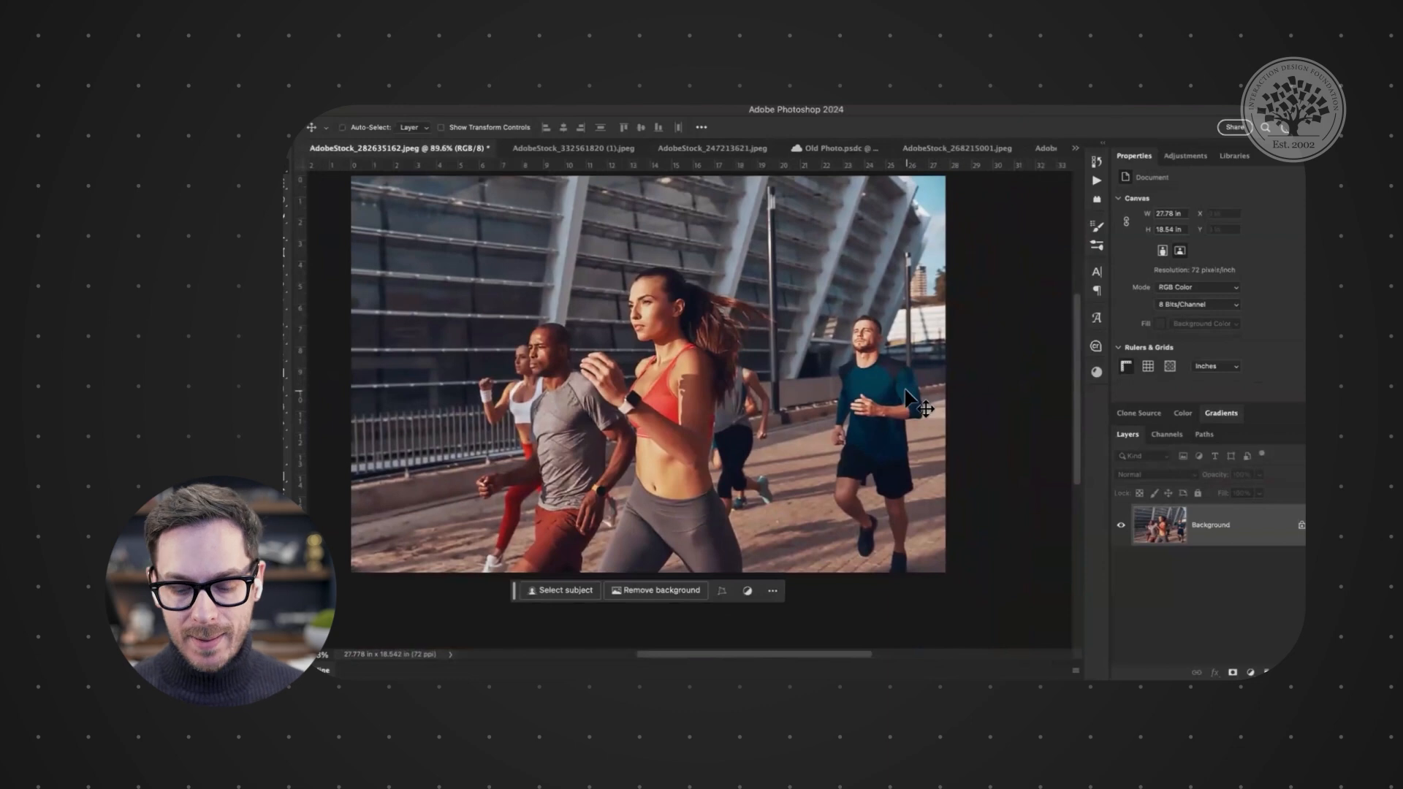
# - Draw a freehand lasso selection around the male runner in the teal shirt, leaving some background around him
pyautogui.click(285, 211)
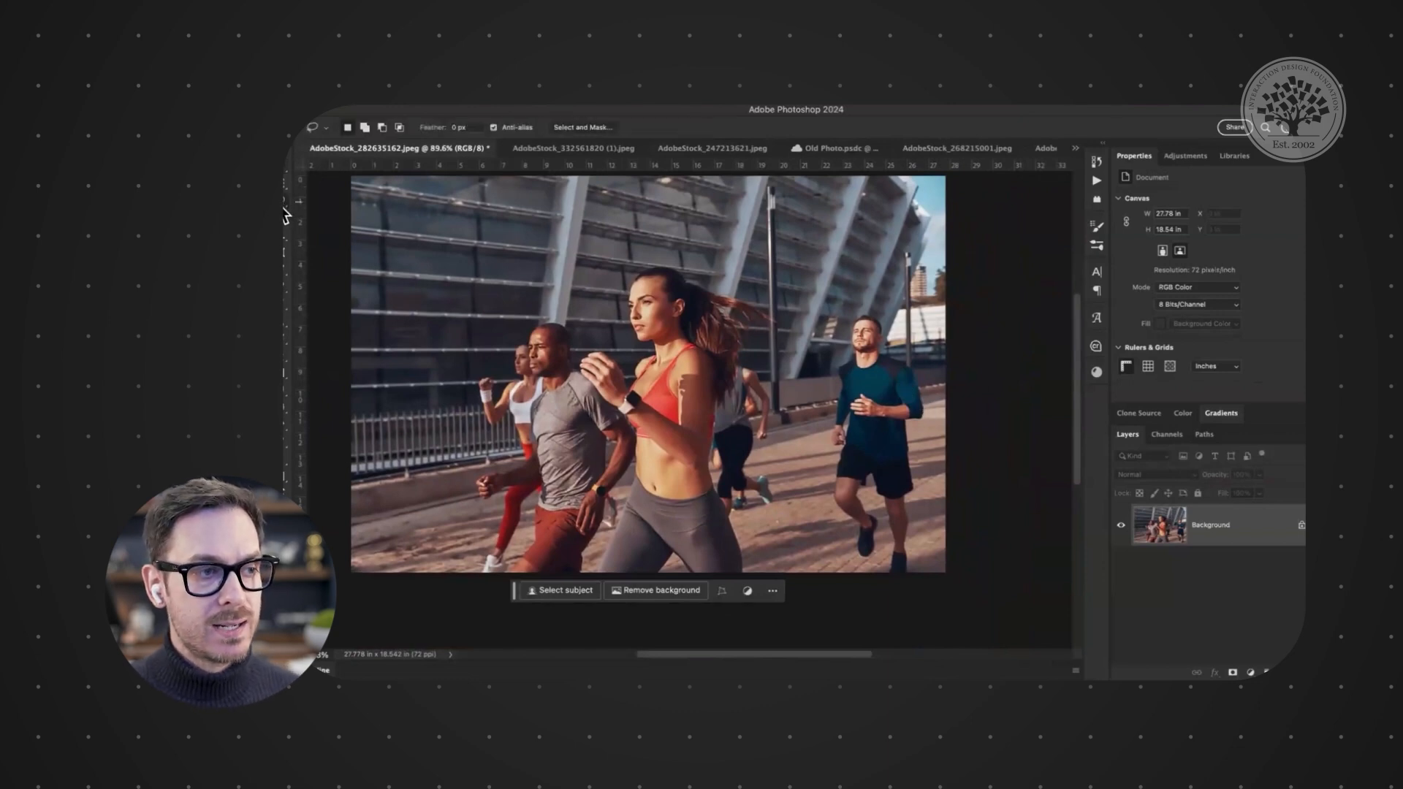
pyautogui.moveTo(893, 318)
pyautogui.mouseDown()
pyautogui.moveTo(857, 303)
pyautogui.moveTo(840, 326)
pyautogui.moveTo(817, 488)
pyautogui.mouseUp()
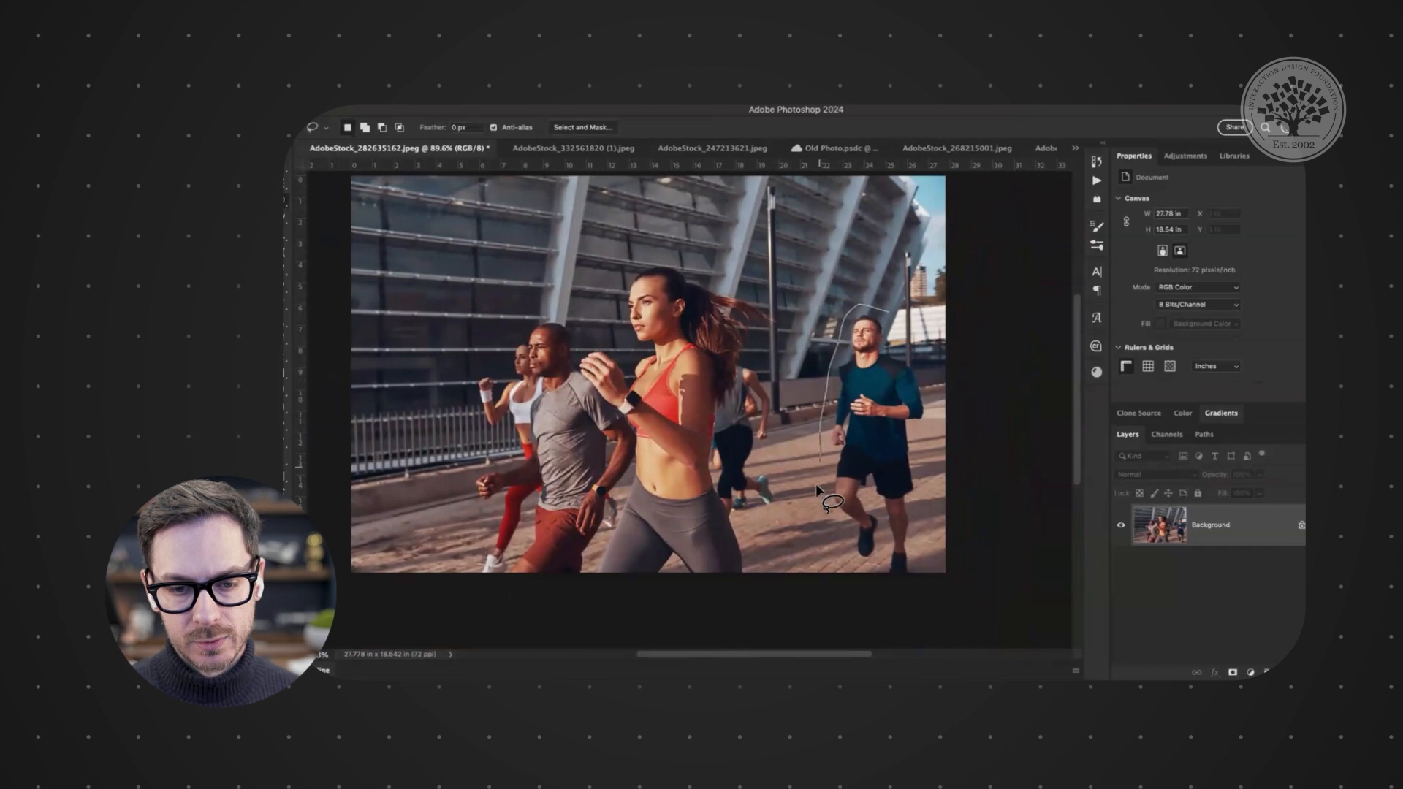
pyautogui.moveTo(835, 540)
pyautogui.mouseDown()
pyautogui.moveTo(862, 570)
pyautogui.moveTo(909, 570)
pyautogui.moveTo(926, 398)
pyautogui.moveTo(918, 343)
pyautogui.moveTo(893, 313)
pyautogui.mouseUp()
# - Fill the selected runner area with Content-Aware contents, clear the selection, and inspect the filled area up close
pyautogui.click(418, 105)
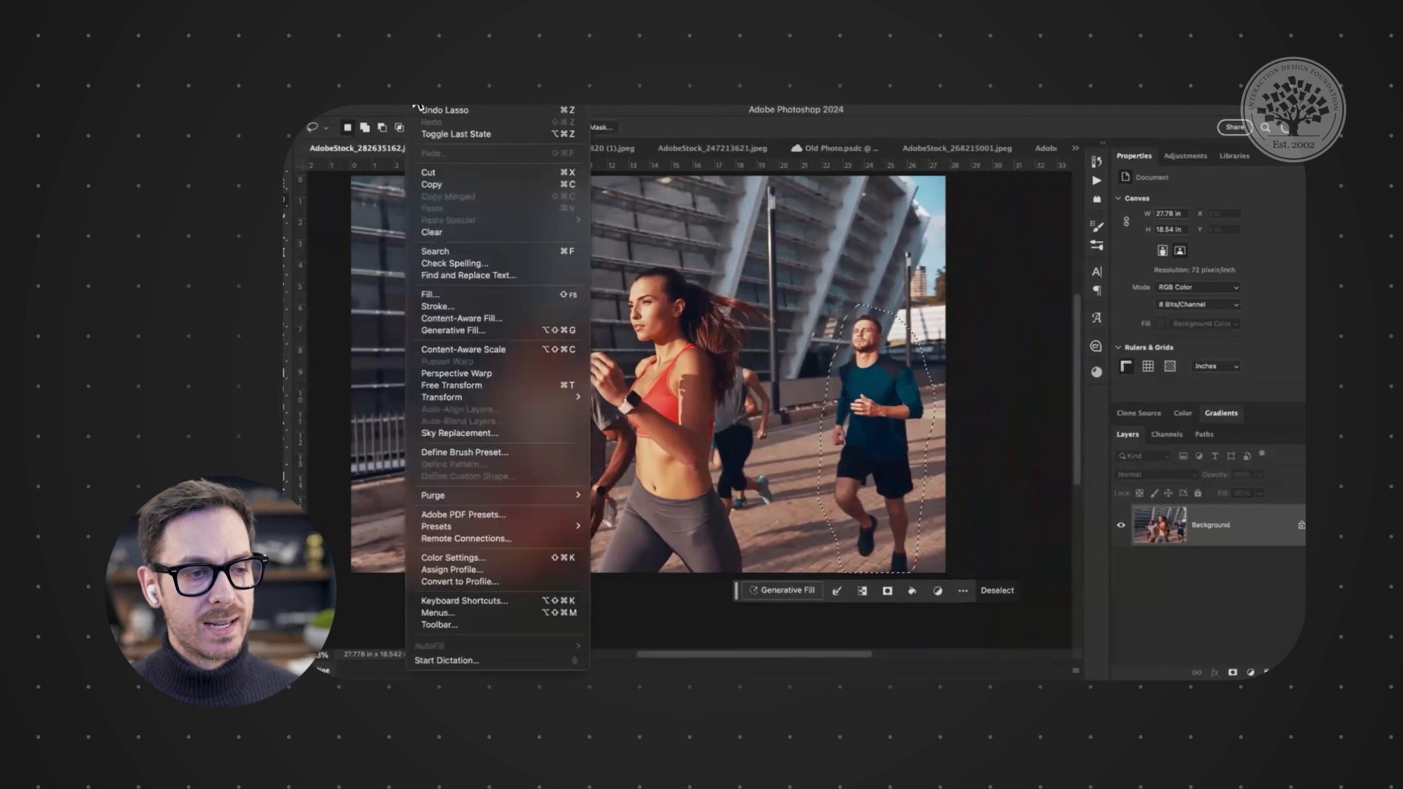
pyautogui.click(491, 294)
pyautogui.click(761, 317)
pyautogui.click(757, 315)
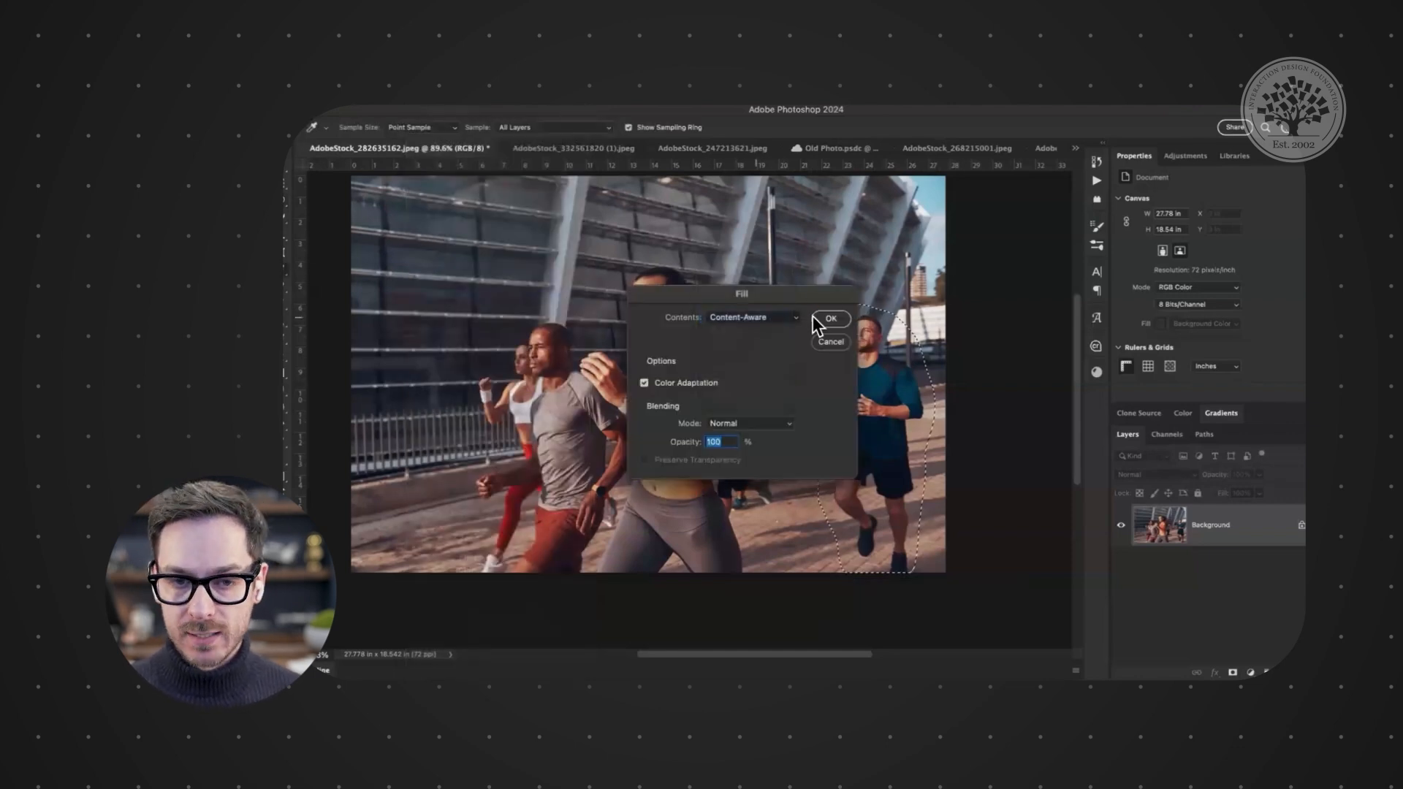
pyautogui.click(829, 319)
pyautogui.press('super+d')
pyautogui.scroll(4, 916, 422)
pyautogui.scroll(5, 962, 414)
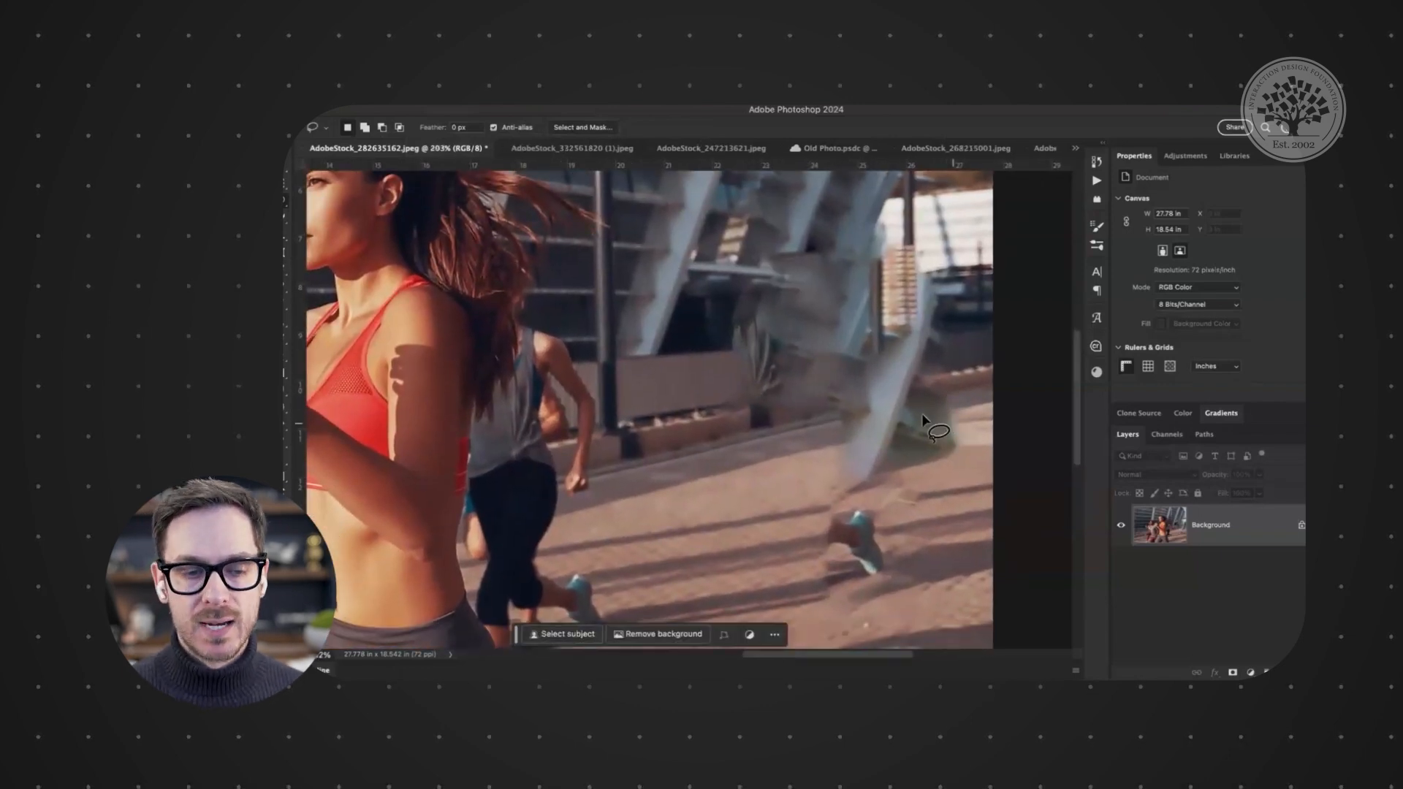
# - Bring back the lasso selection and undo the Content-Aware fill of the runner
pyautogui.scroll(-5, 922, 421)
pyautogui.press('super+shift+d')
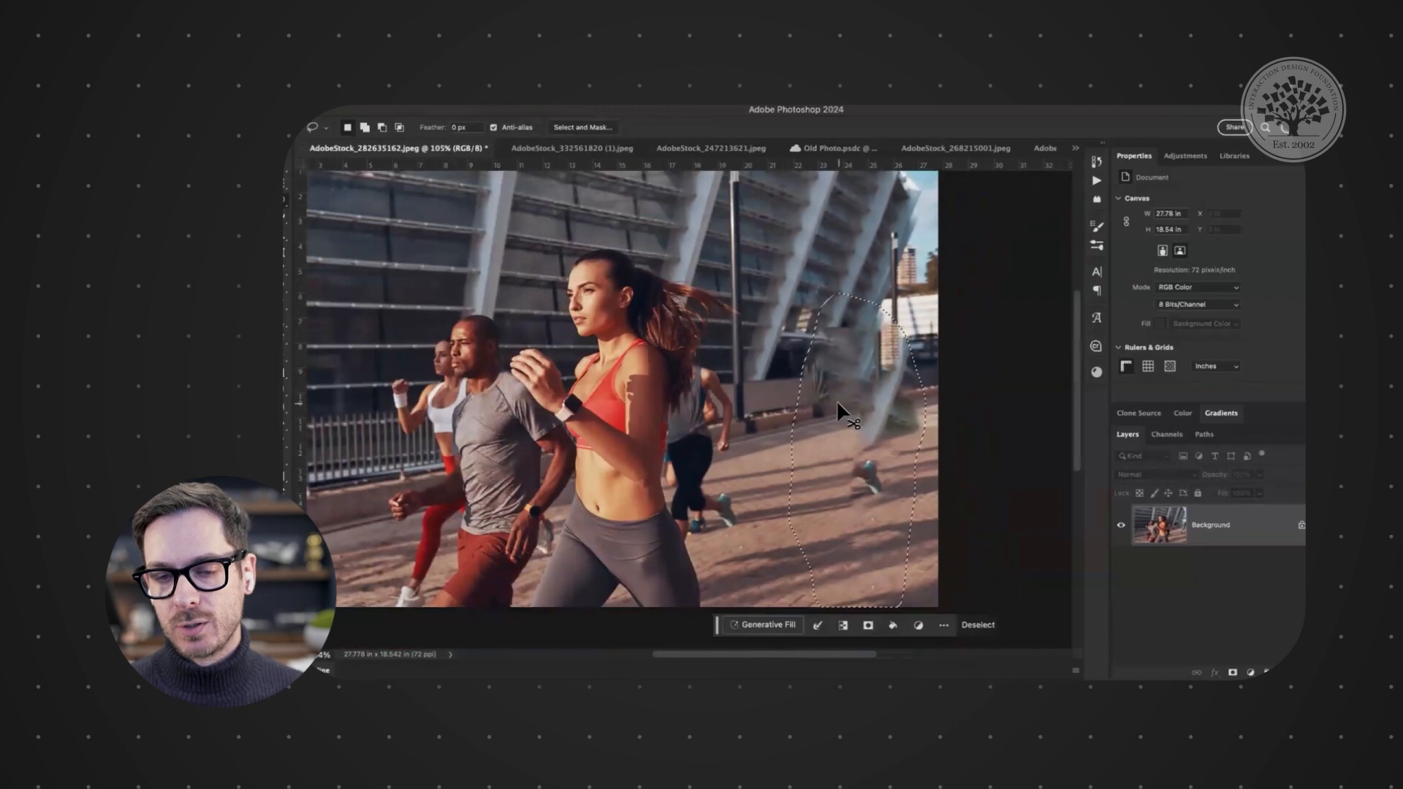
pyautogui.press('super+z')
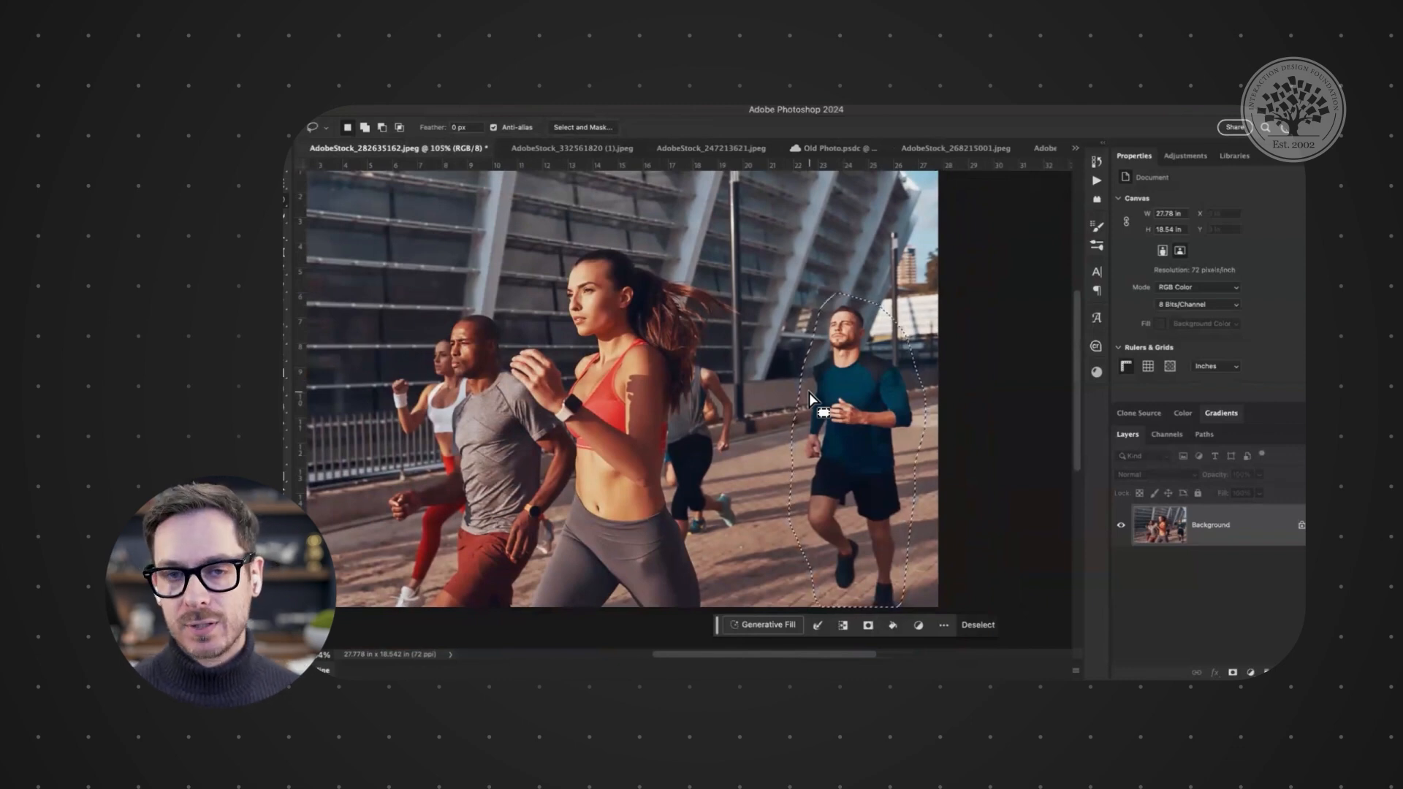
# - Run the Content-Aware fill on the lassoed runner again at 100% opacity in Normal mode, and deselect
pyautogui.moveTo(823, 360)
pyautogui.mouseDown()
pyautogui.moveTo(871, 357)
pyautogui.moveTo(841, 370)
pyautogui.mouseUp()
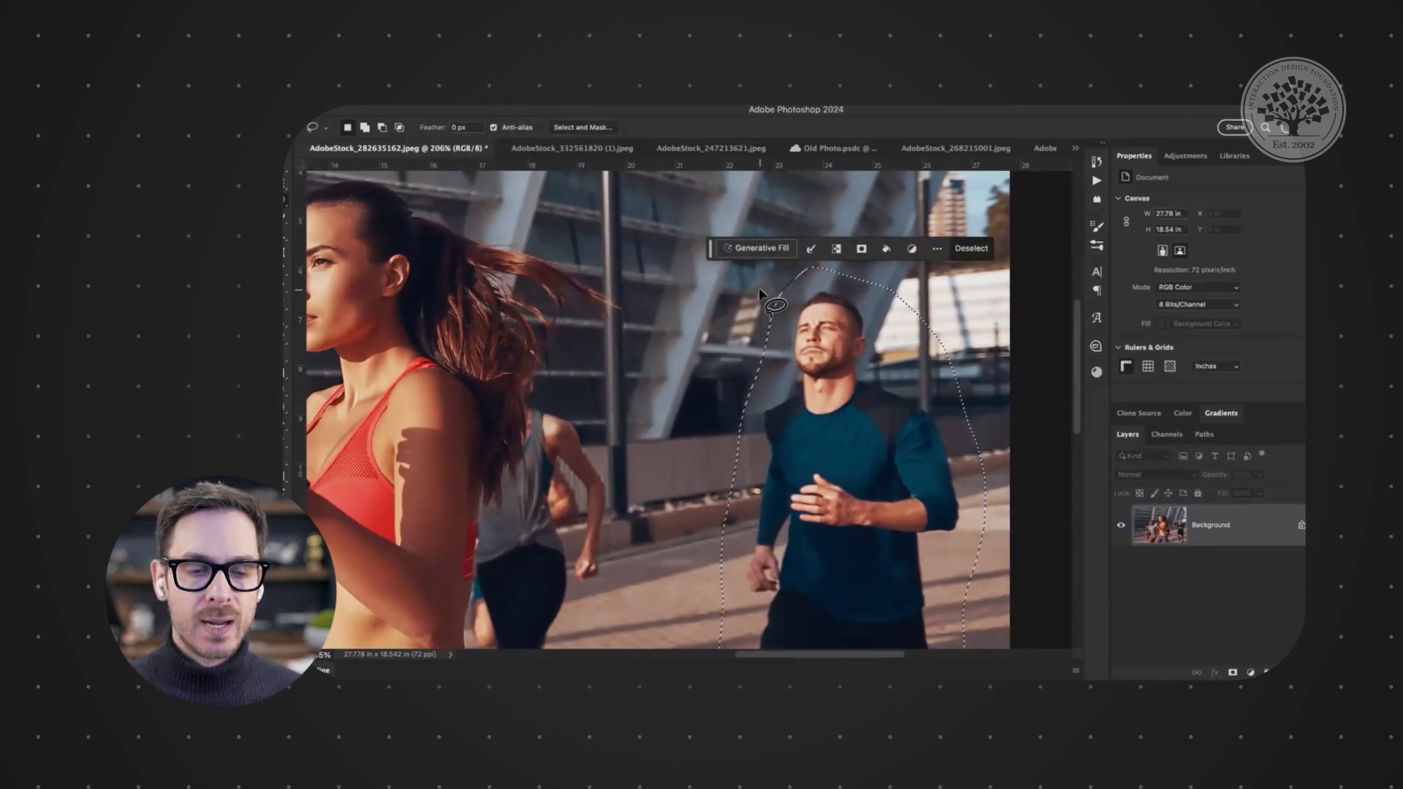
pyautogui.hotkey('shift', 'BackSpace')
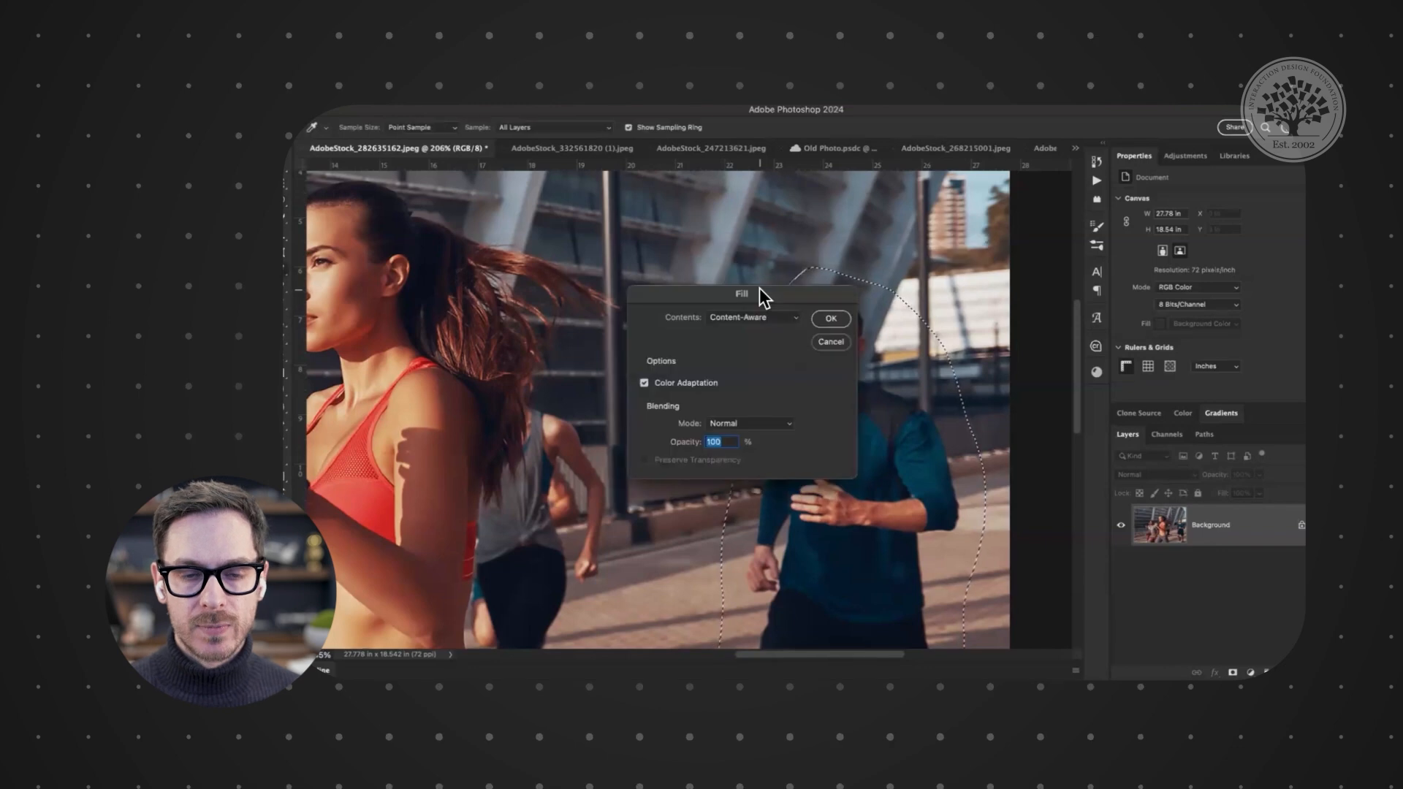
pyautogui.press('Return')
pyautogui.moveTo(872, 406); pyautogui.dragTo(823, 290)
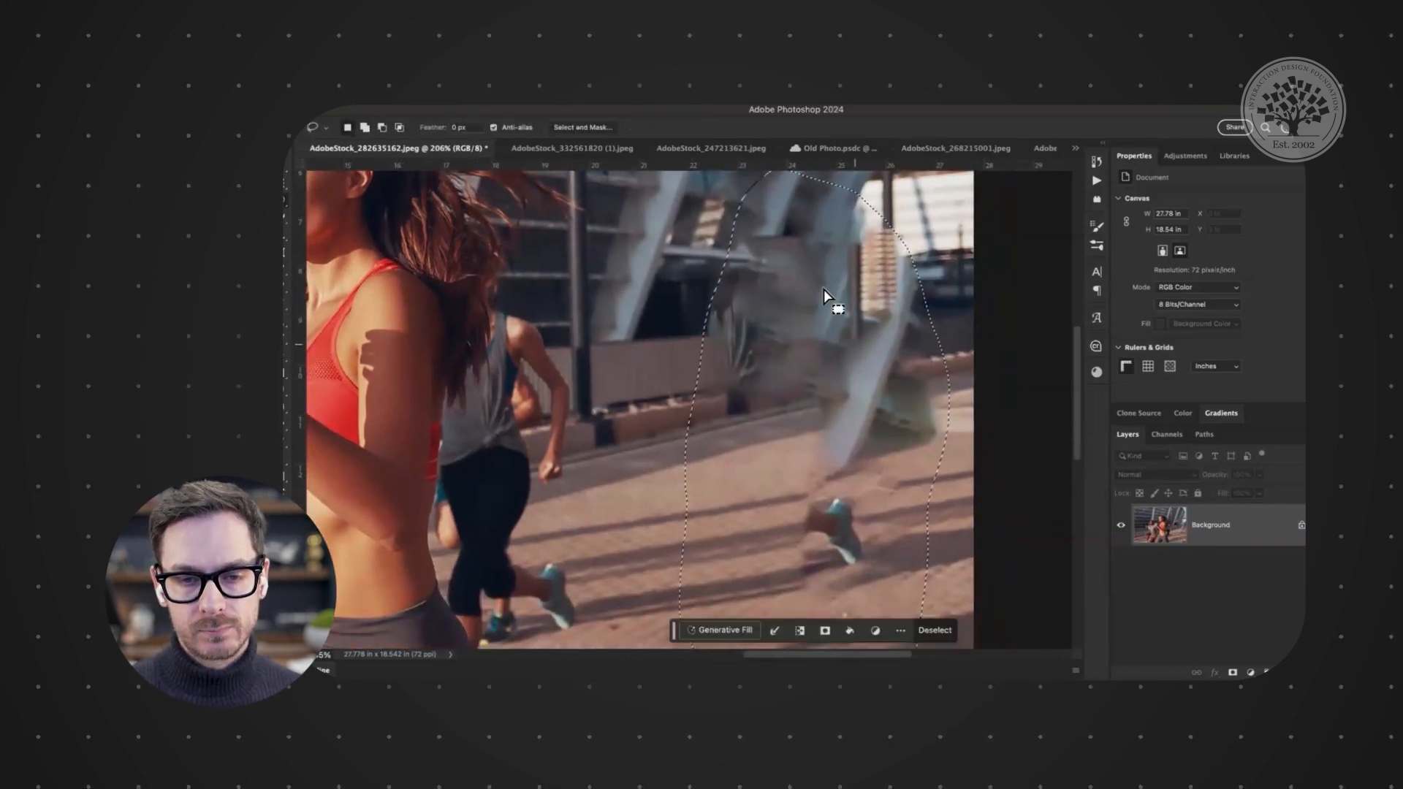
pyautogui.hotkey('ctrl', 'd')
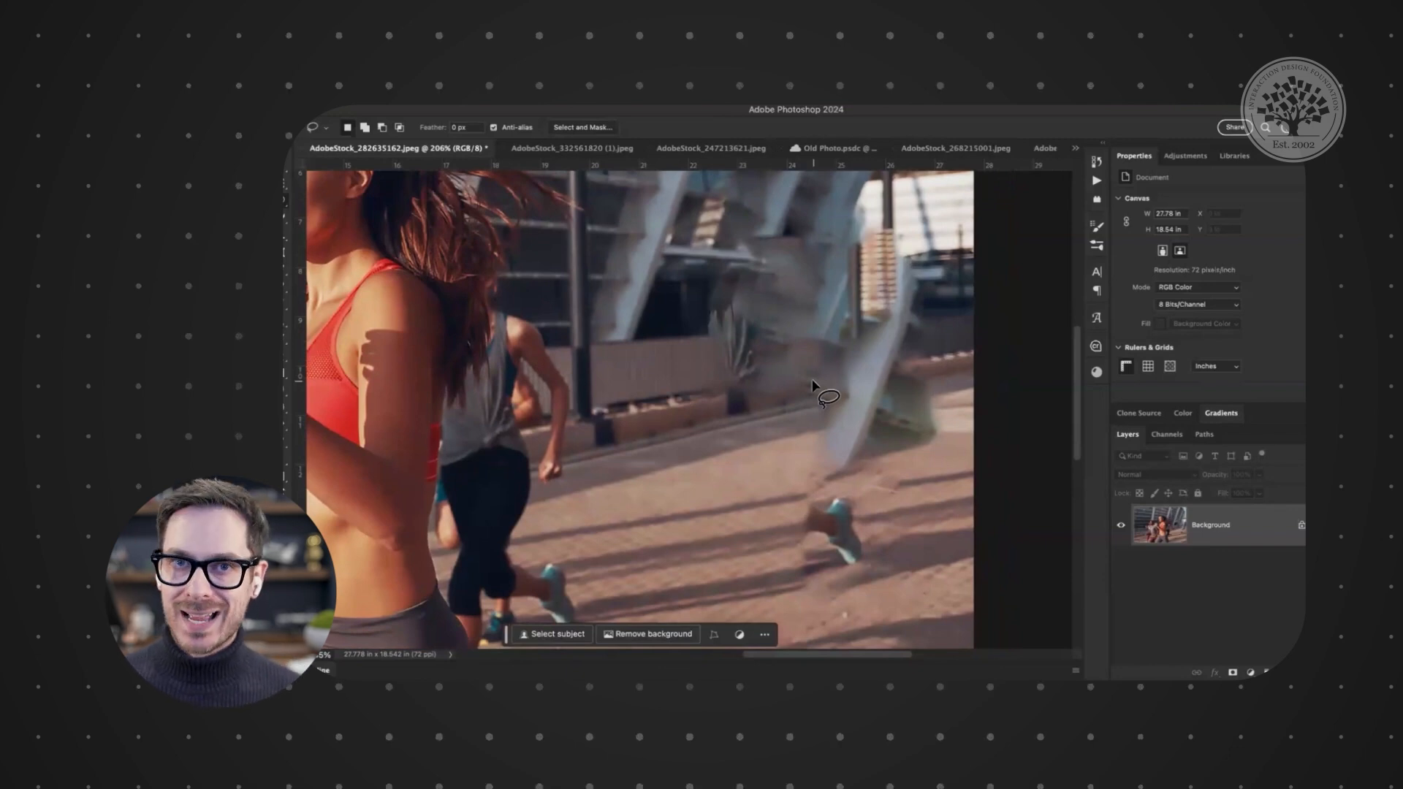
# - Undo the repeated Content-Aware fill and remove the lasso selection around the runner
pyautogui.hotkey('ctrl', 'z')
pyautogui.hotkey('ctrl', 'z')
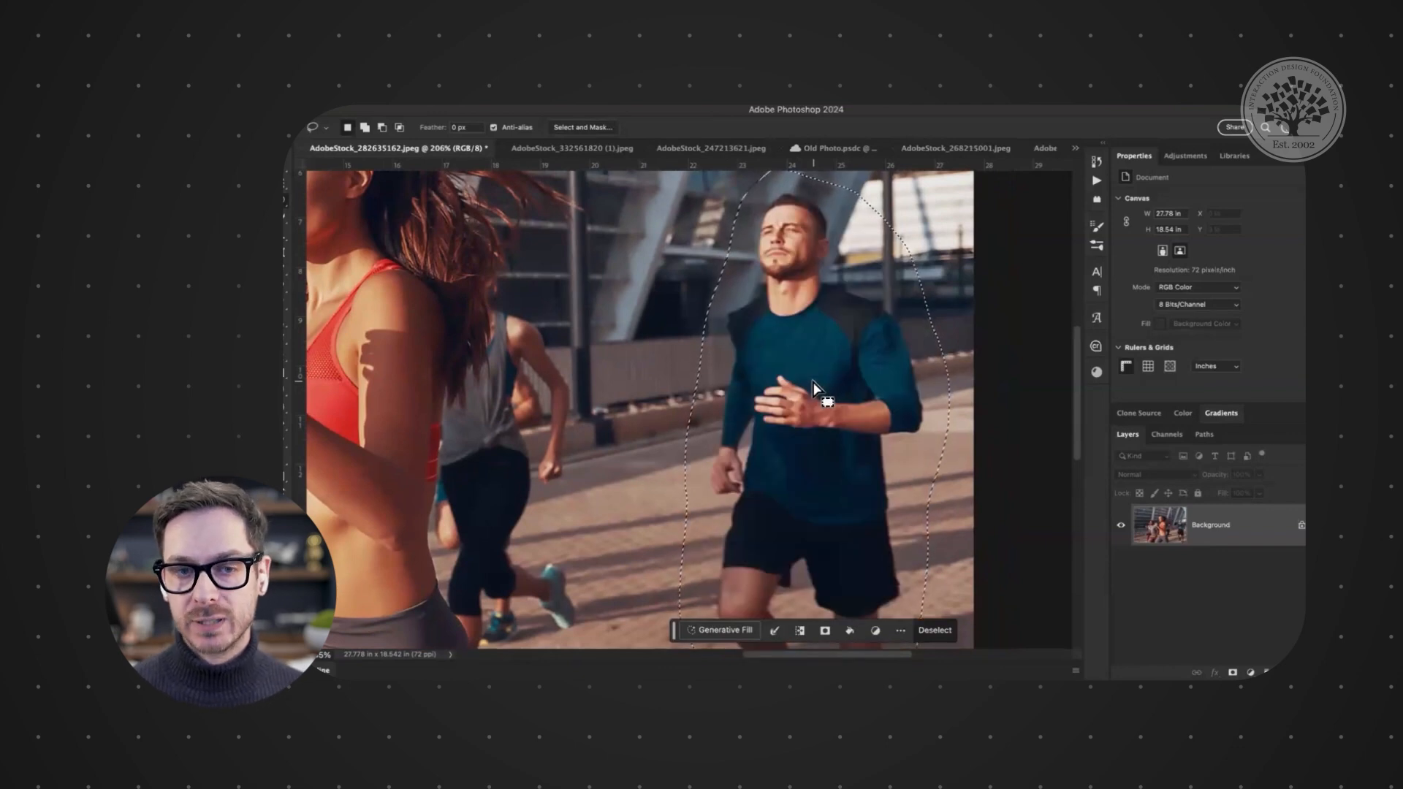
pyautogui.press('super+d')
pyautogui.moveTo(811, 380)
pyautogui.mouseDown()
pyautogui.moveTo(792, 380)
pyautogui.moveTo(820, 384)
pyautogui.mouseUp()
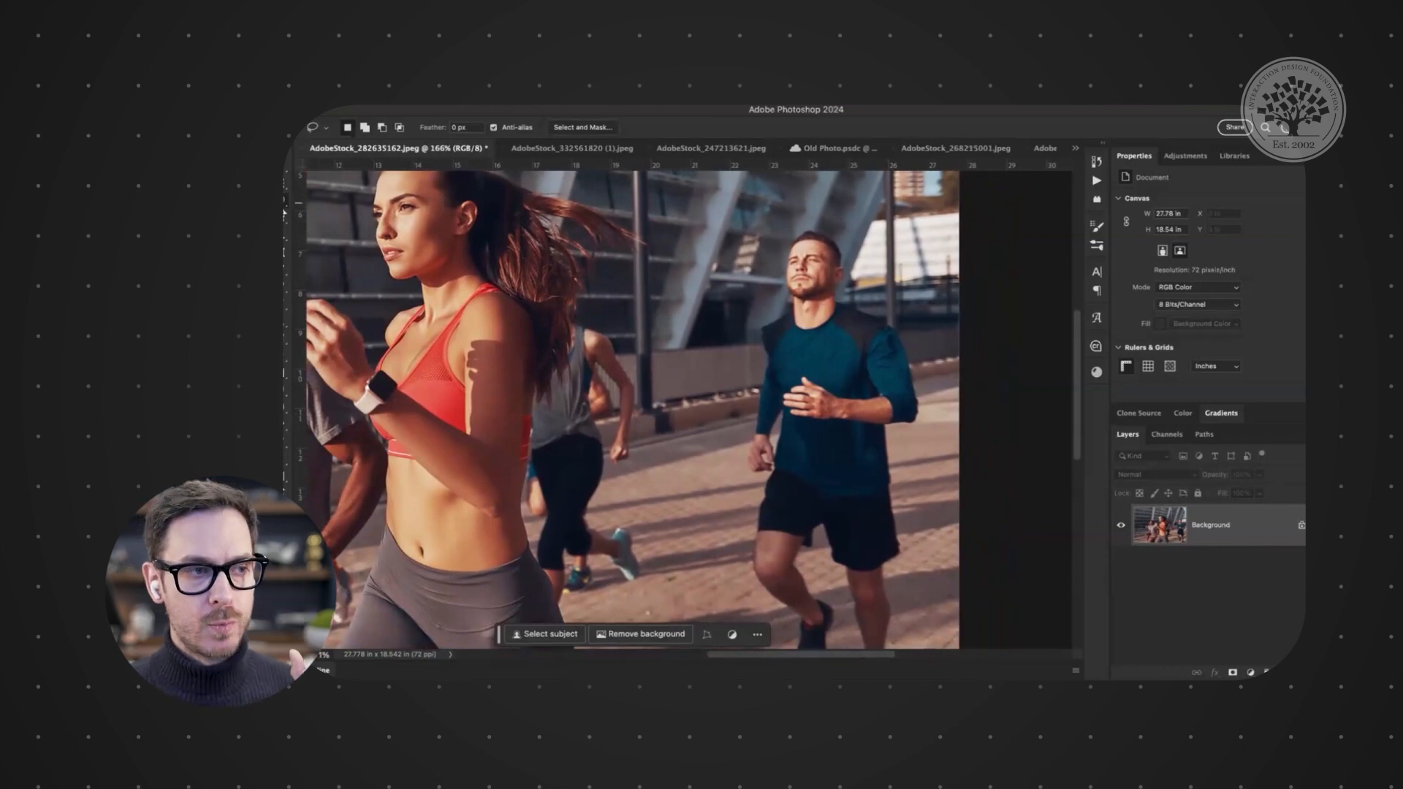
# - Select the male runner in the teal shirt with the Object Selection tool
pyautogui.click(285, 230)
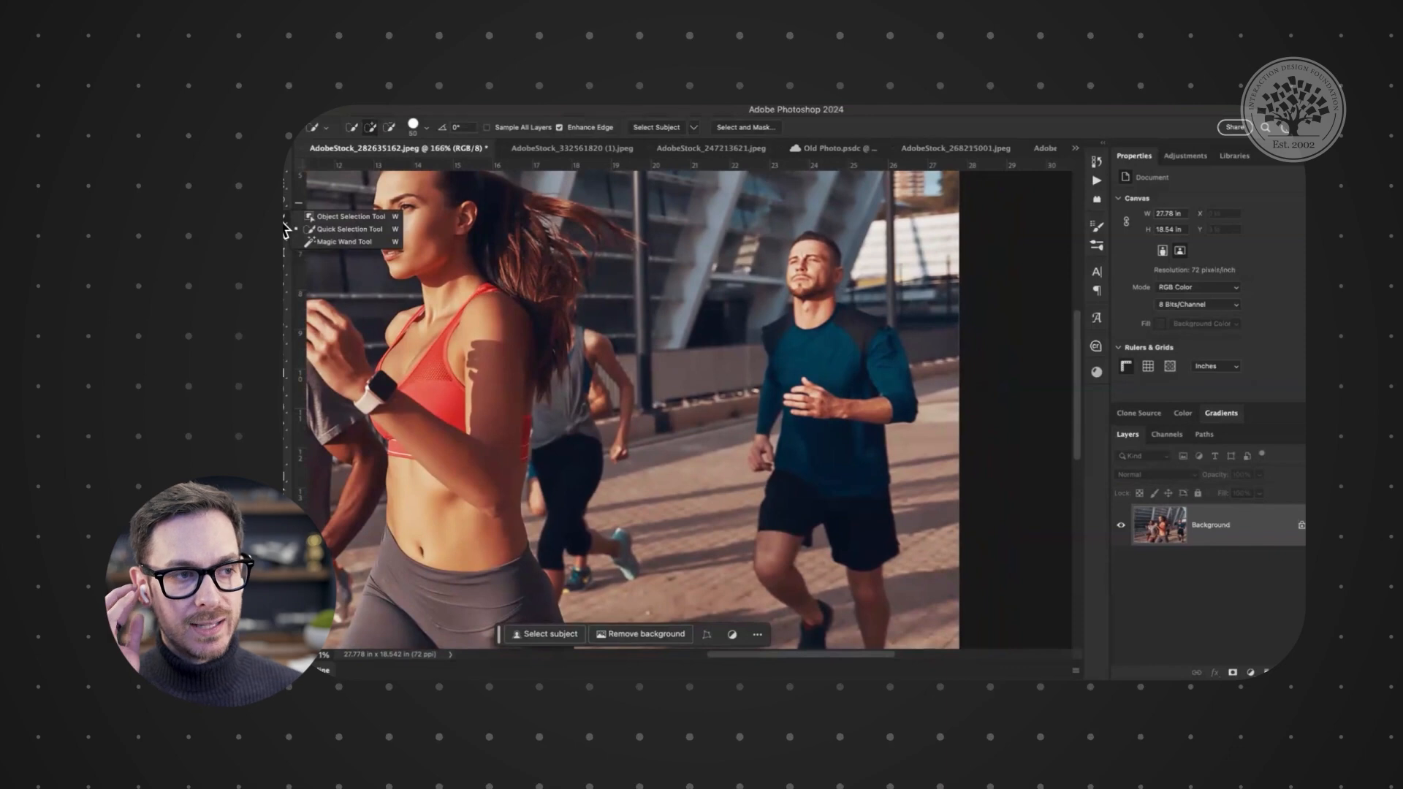
pyautogui.click(355, 218)
pyautogui.moveTo(665, 262)
pyautogui.mouseDown()
pyautogui.moveTo(742, 275)
pyautogui.moveTo(669, 275)
pyautogui.mouseUp()
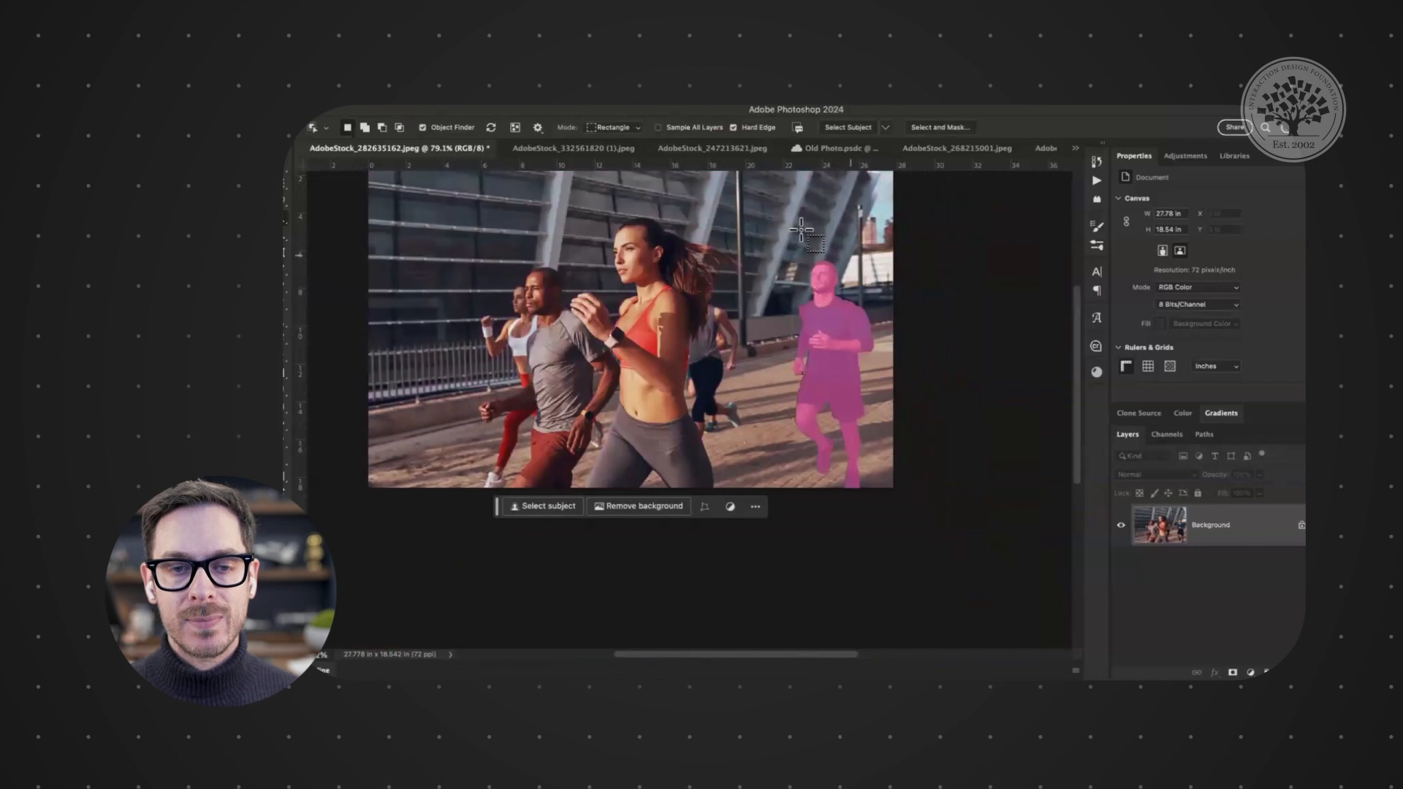
pyautogui.scroll(3, 822, 313)
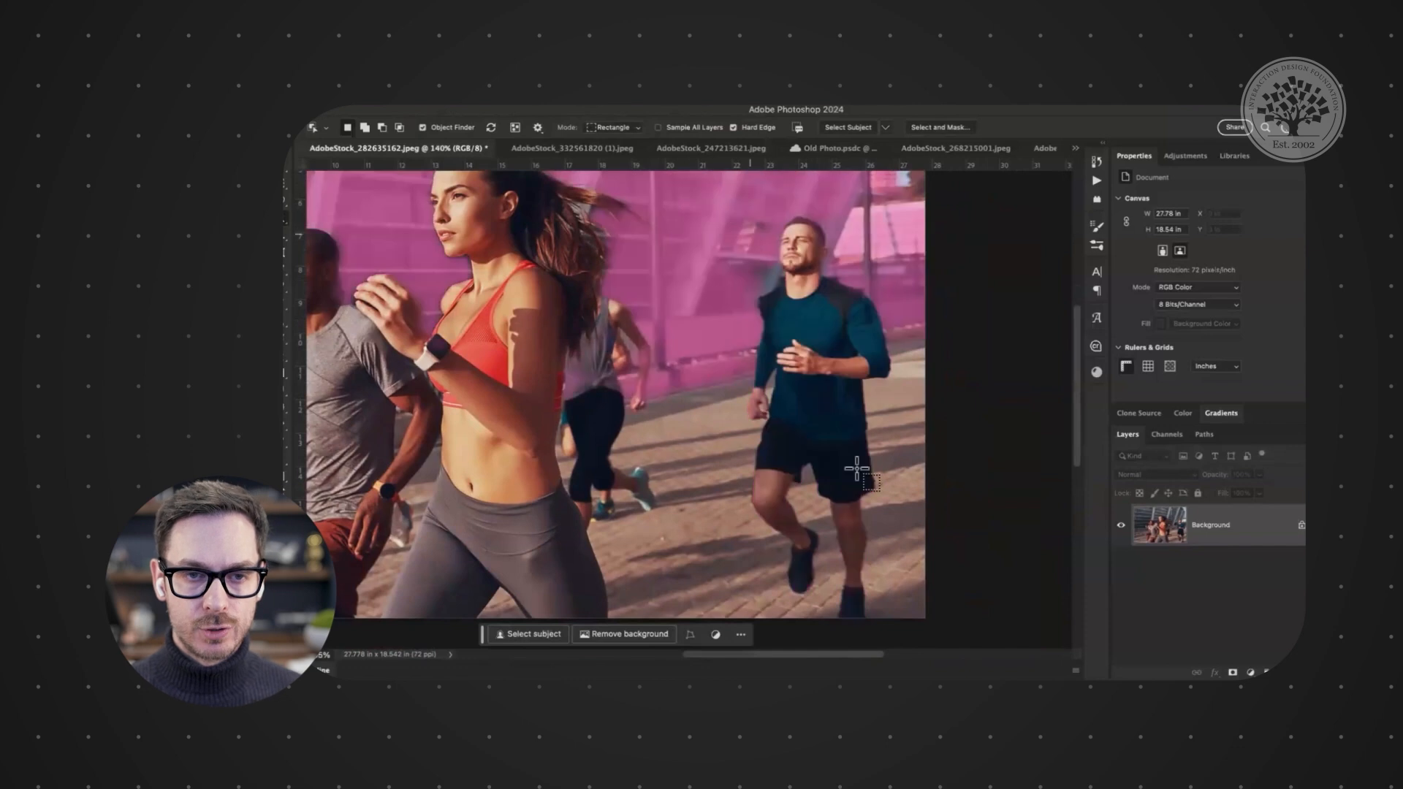
pyautogui.click(830, 355)
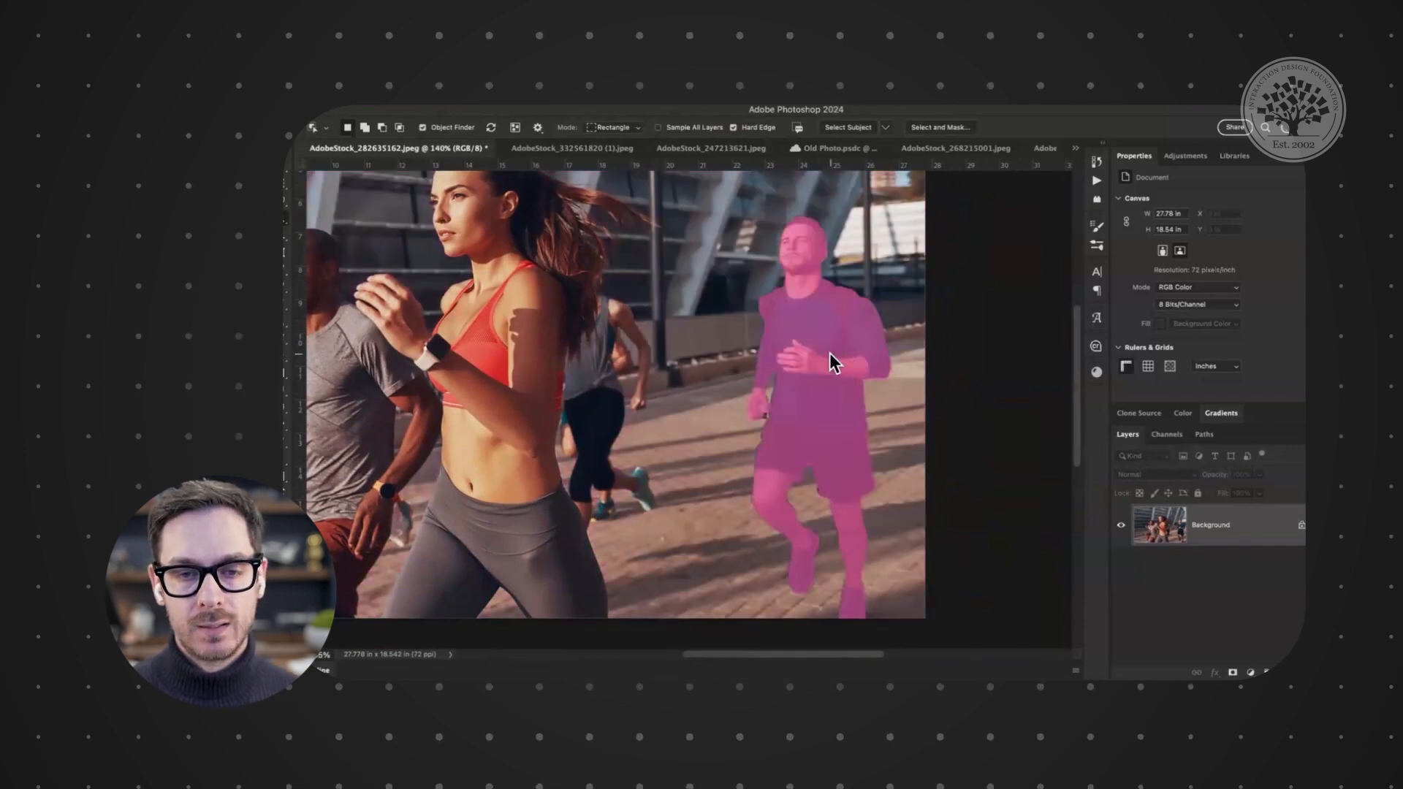
pyautogui.press('v')
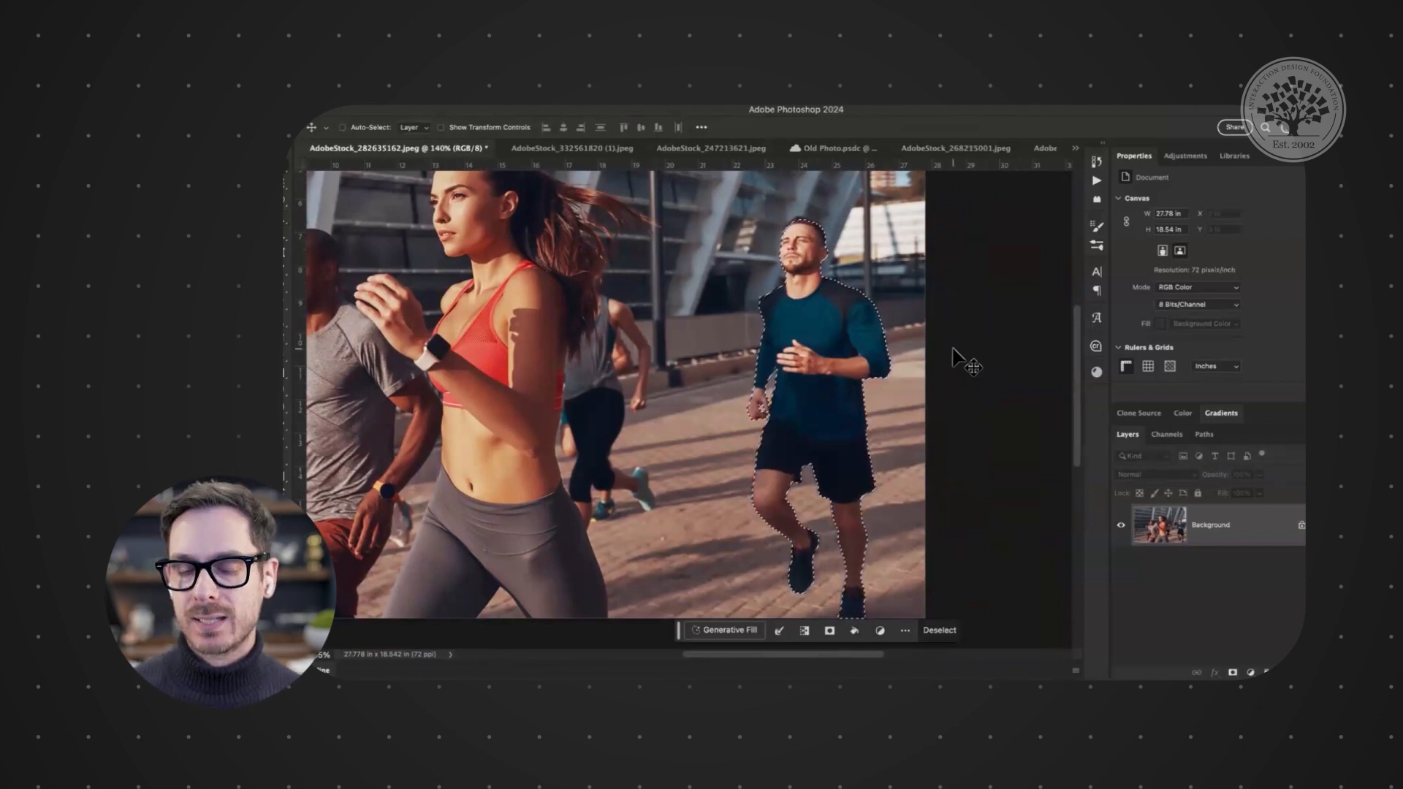
# - Expand the selection around the runner by 20 pixels
pyautogui.click(780, 631)
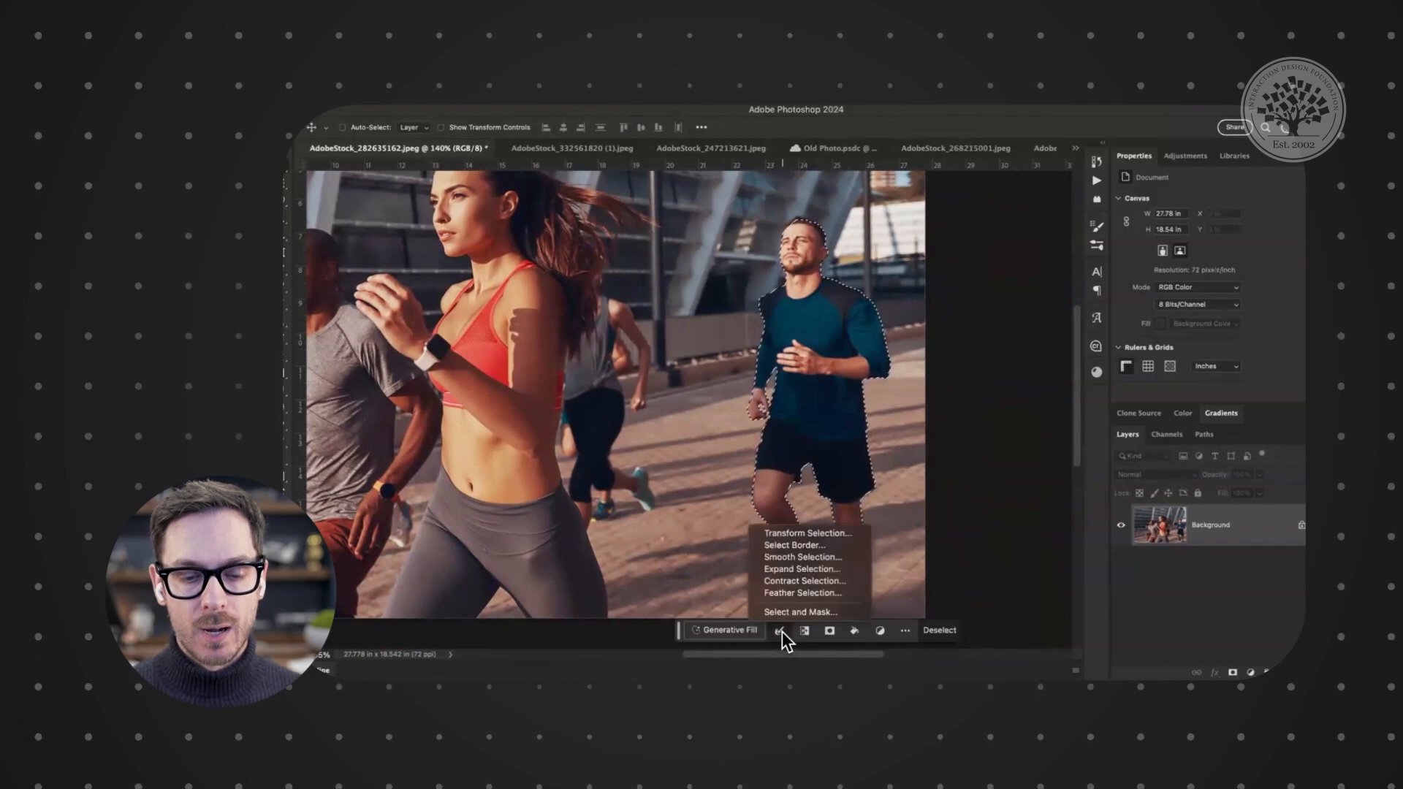
pyautogui.click(802, 569)
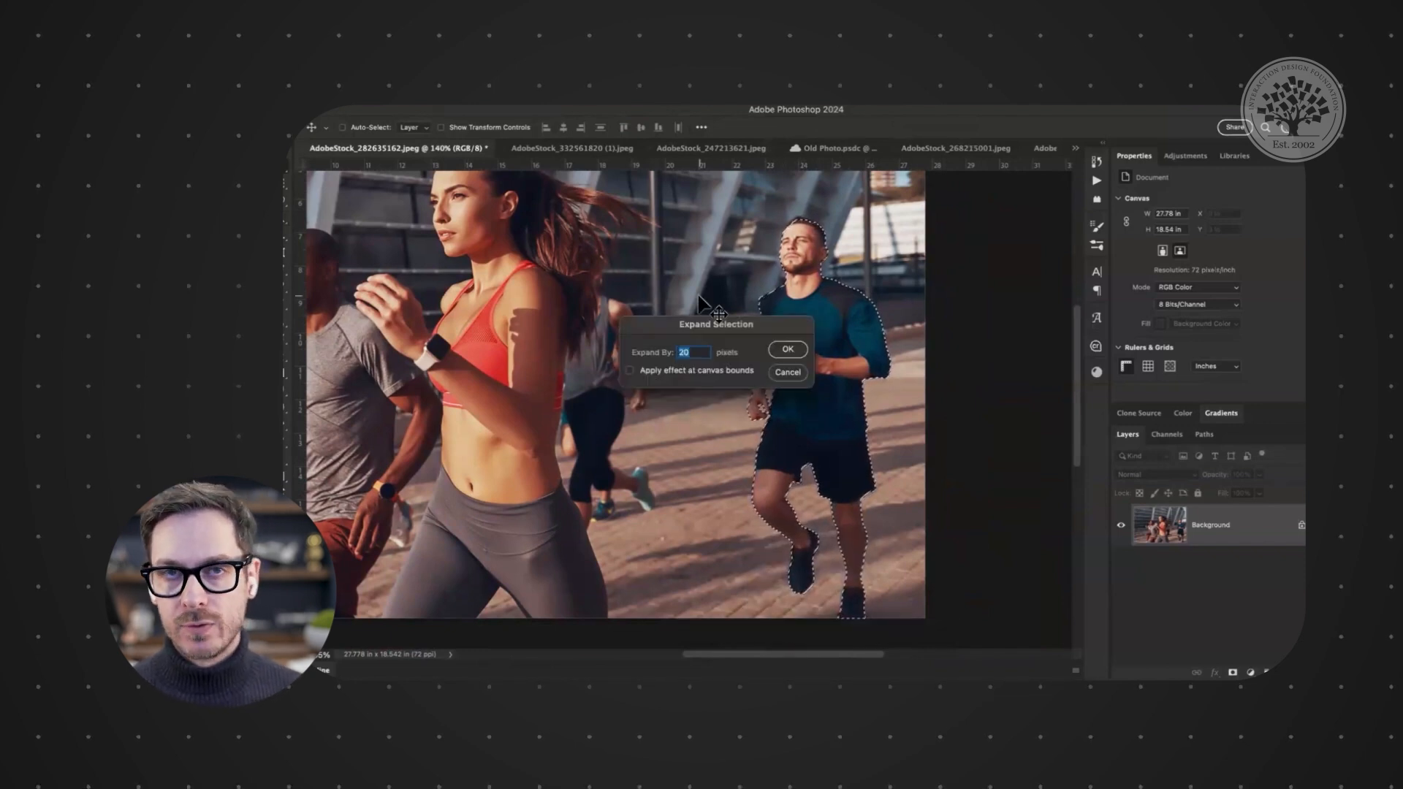
pyautogui.click(559, 104)
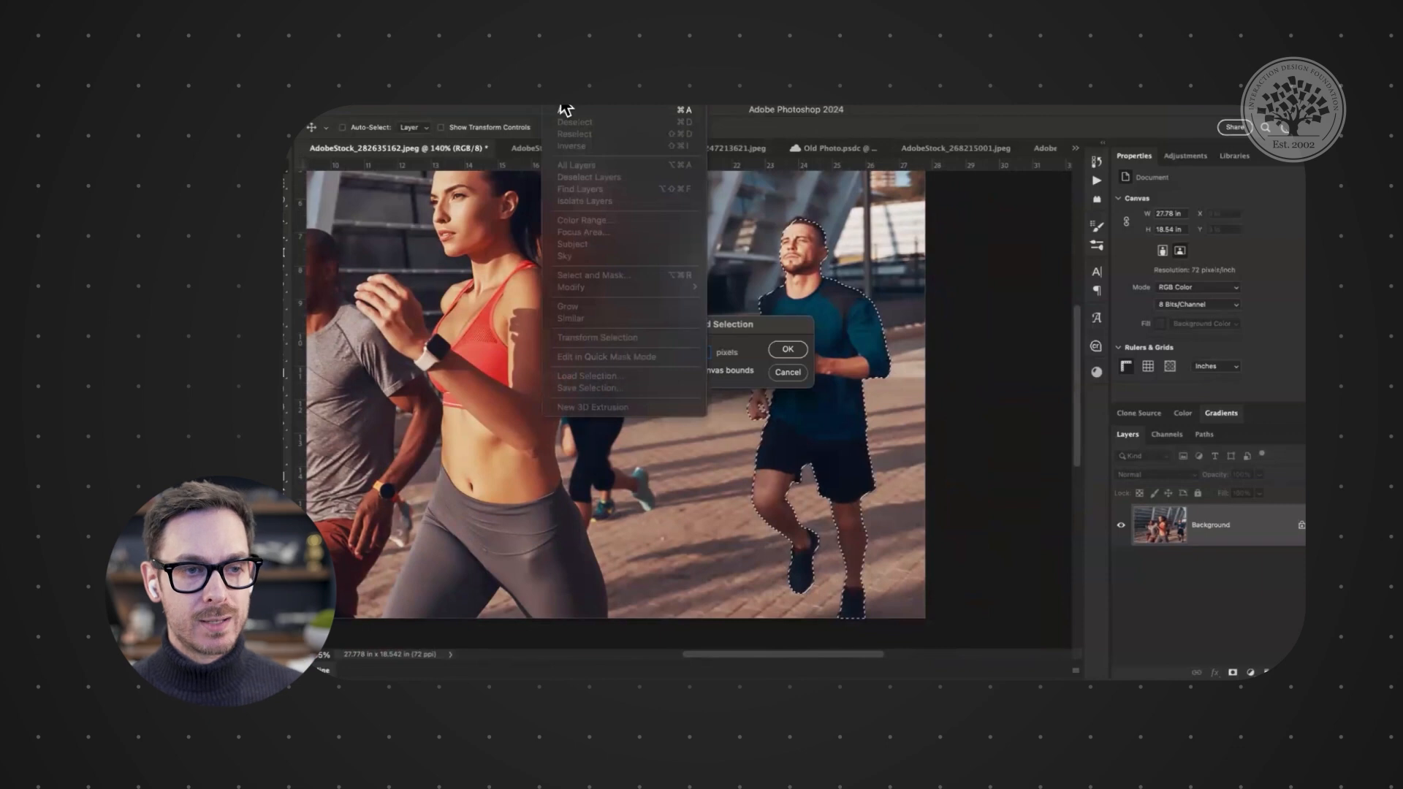
pyautogui.click(617, 285)
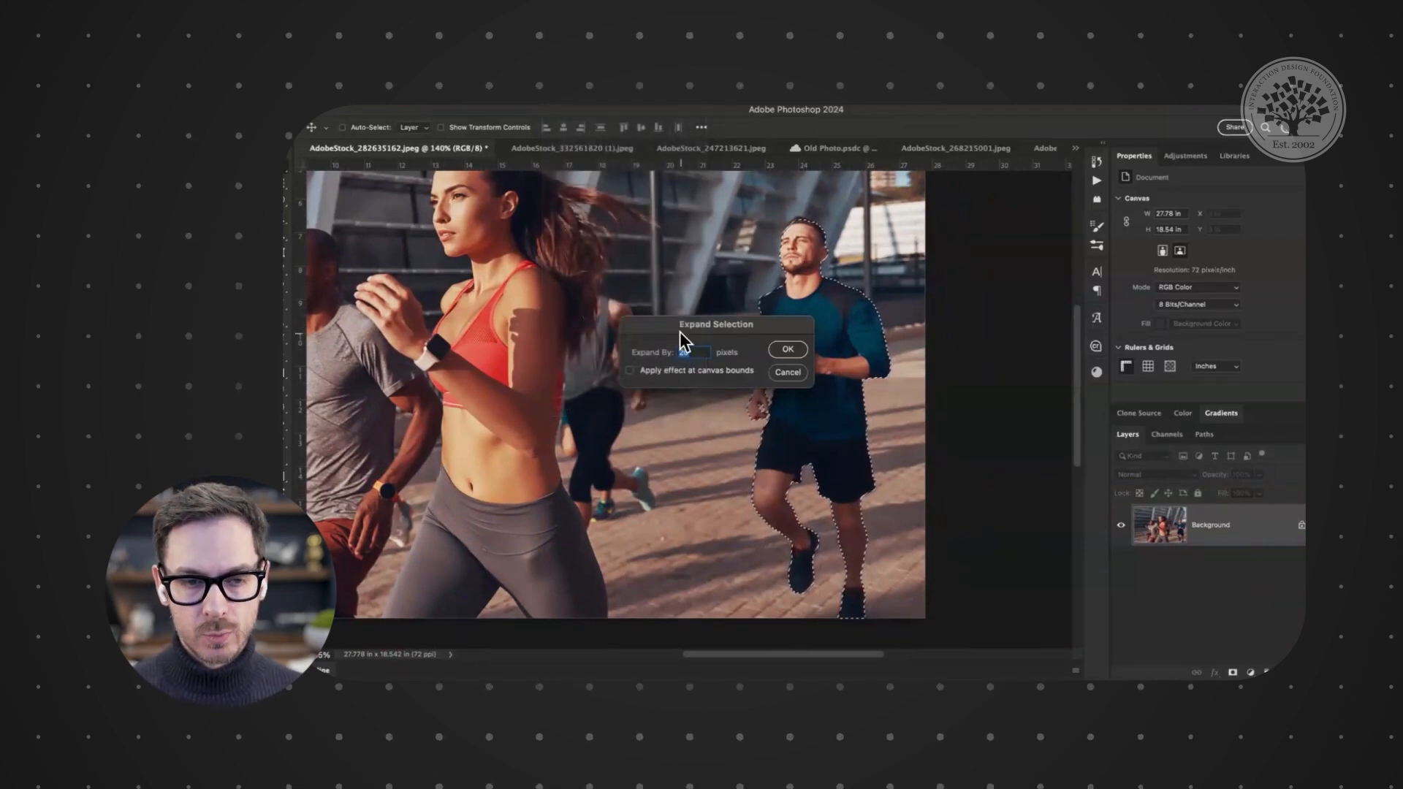
pyautogui.press('Return')
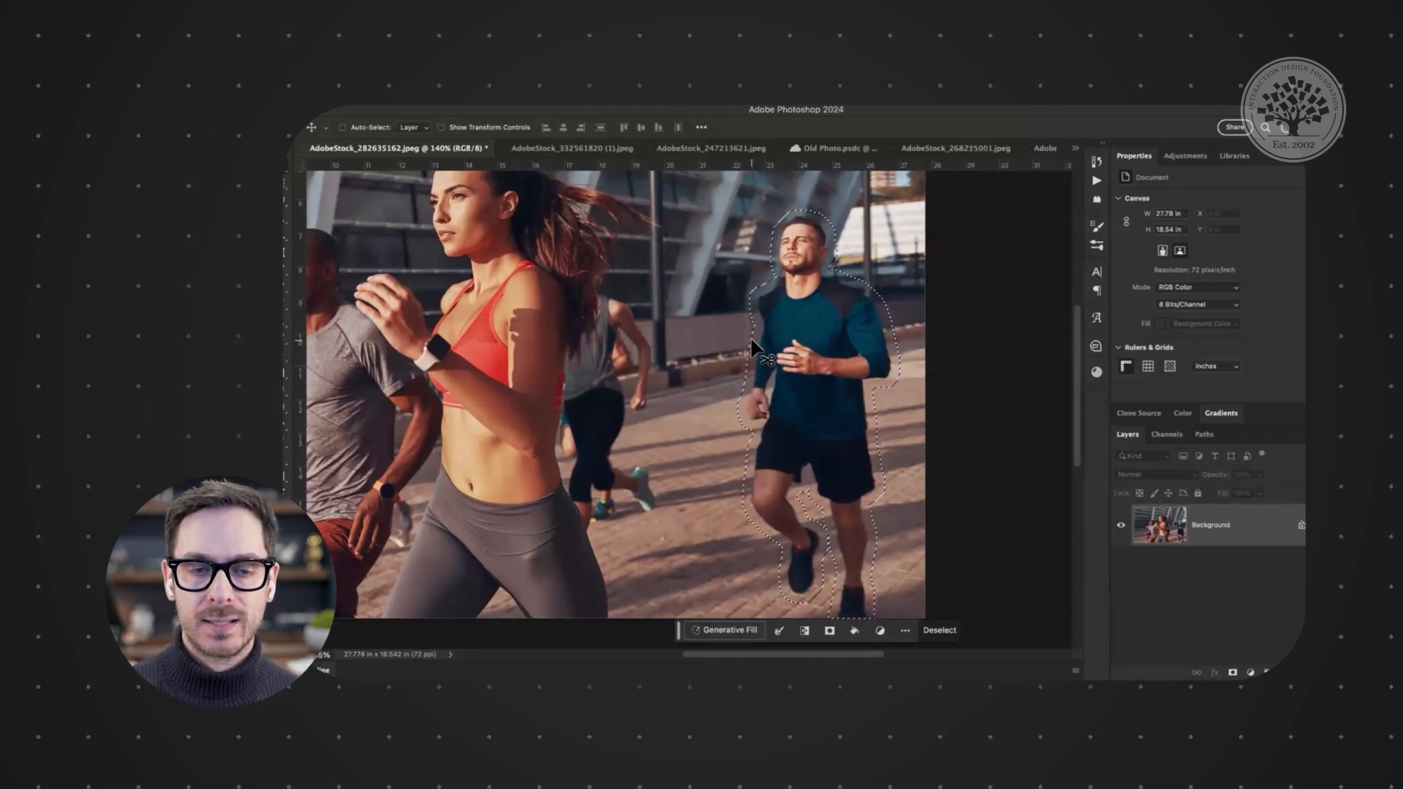
# - Remove the selected runner with Generative Fill, leaving the prompt empty
pyautogui.moveTo(676, 631); pyautogui.dragTo(665, 256)
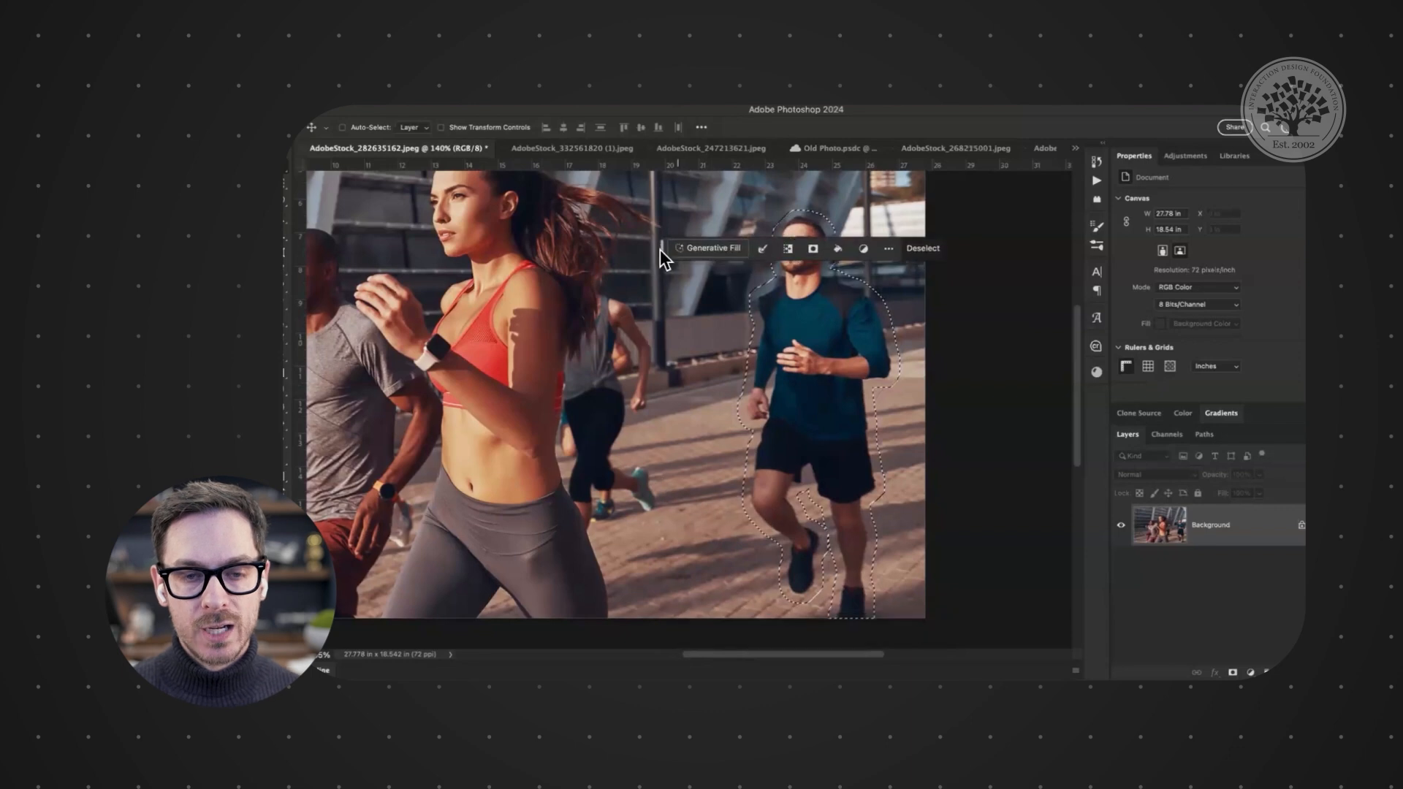
pyautogui.click(698, 253)
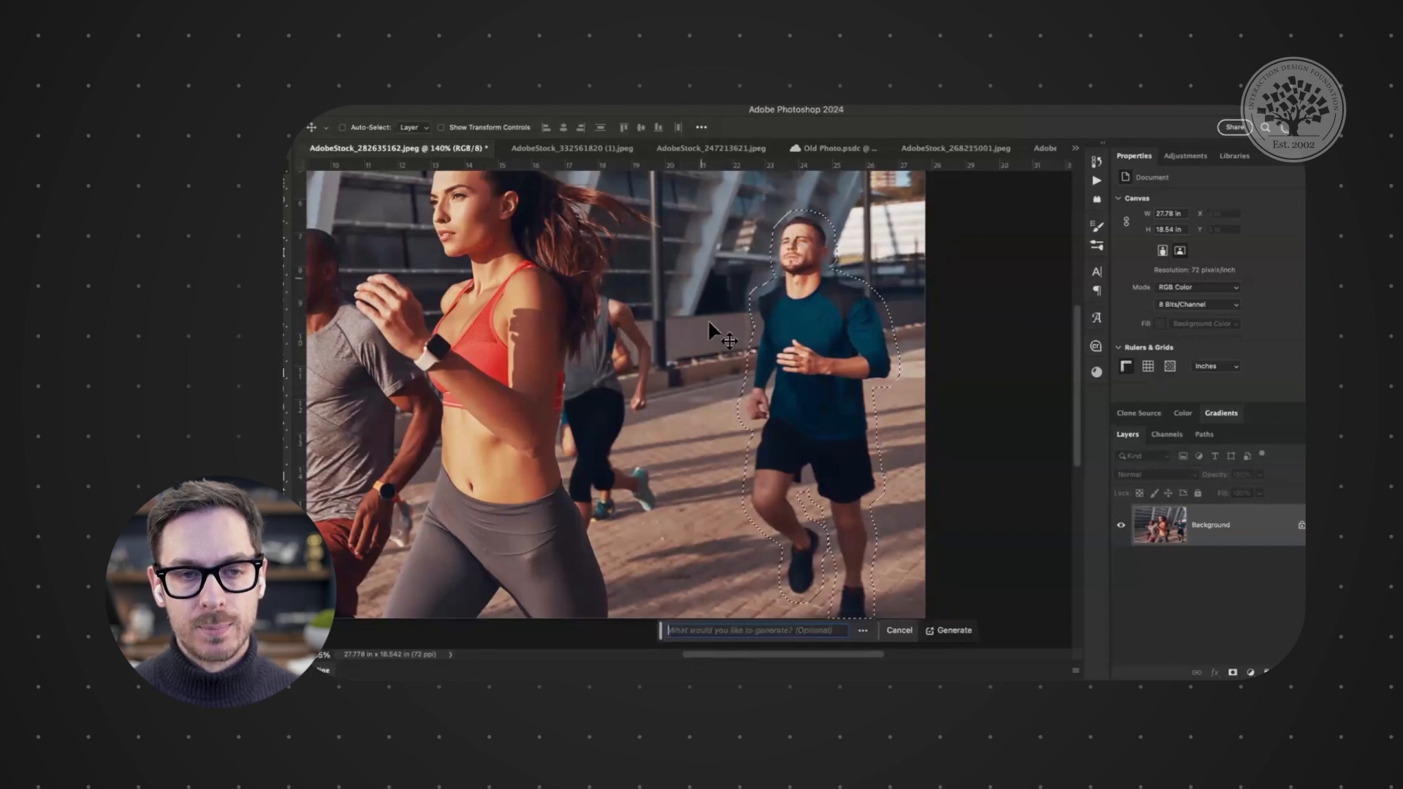
pyautogui.moveTo(665, 635); pyautogui.dragTo(659, 266)
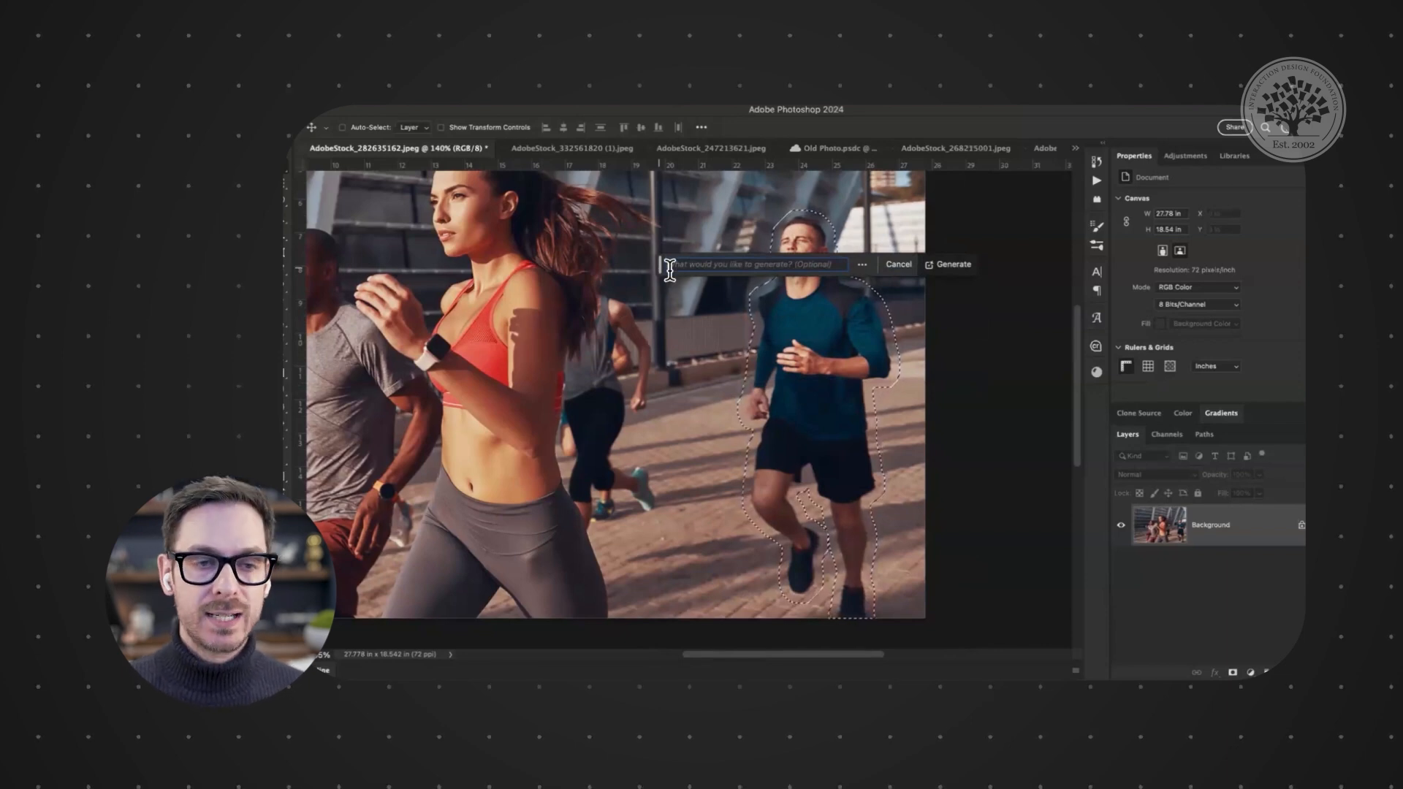
pyautogui.click(963, 265)
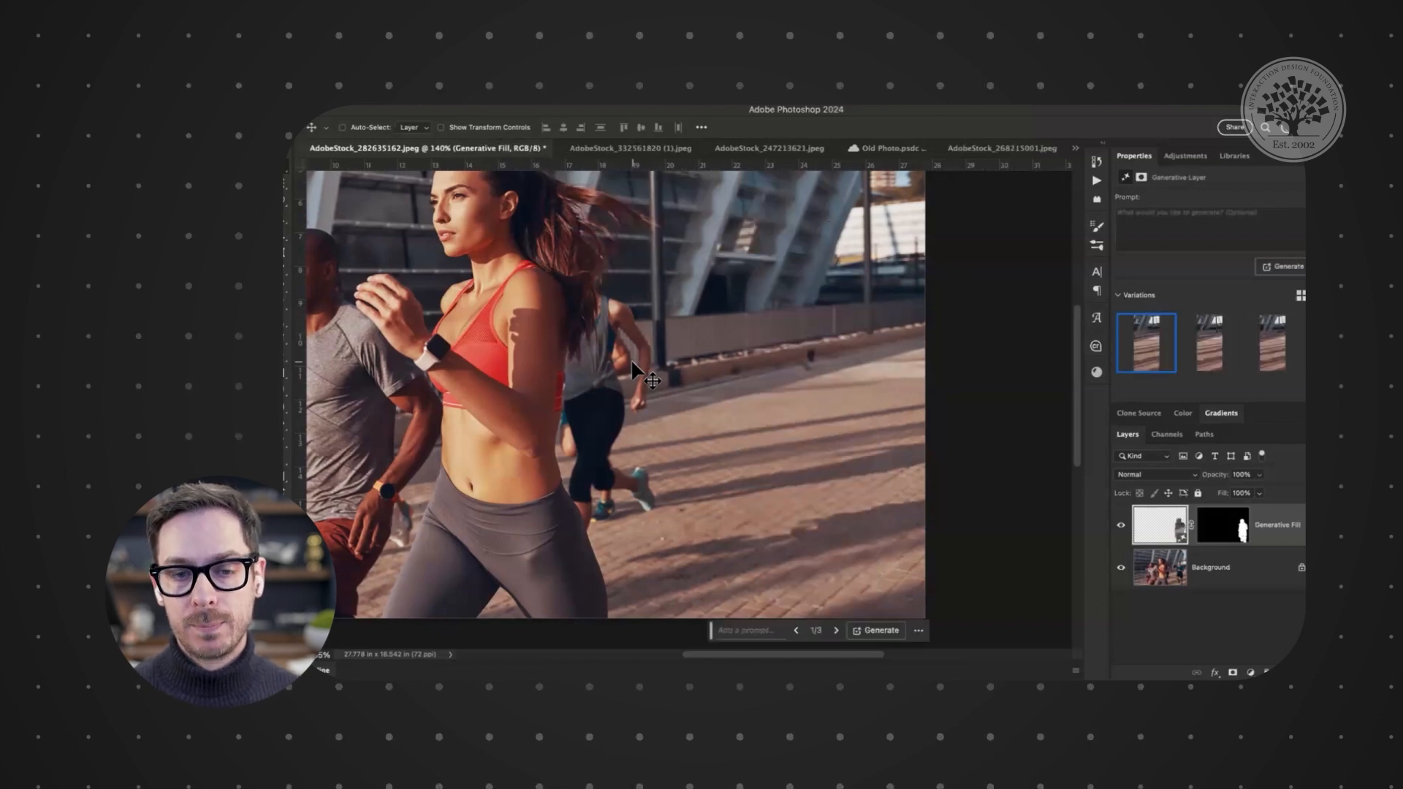
# - Compare the photo before and after by repeatedly hiding and showing the Generative Fill layer
pyautogui.click(1121, 525)
pyautogui.click(1121, 525)
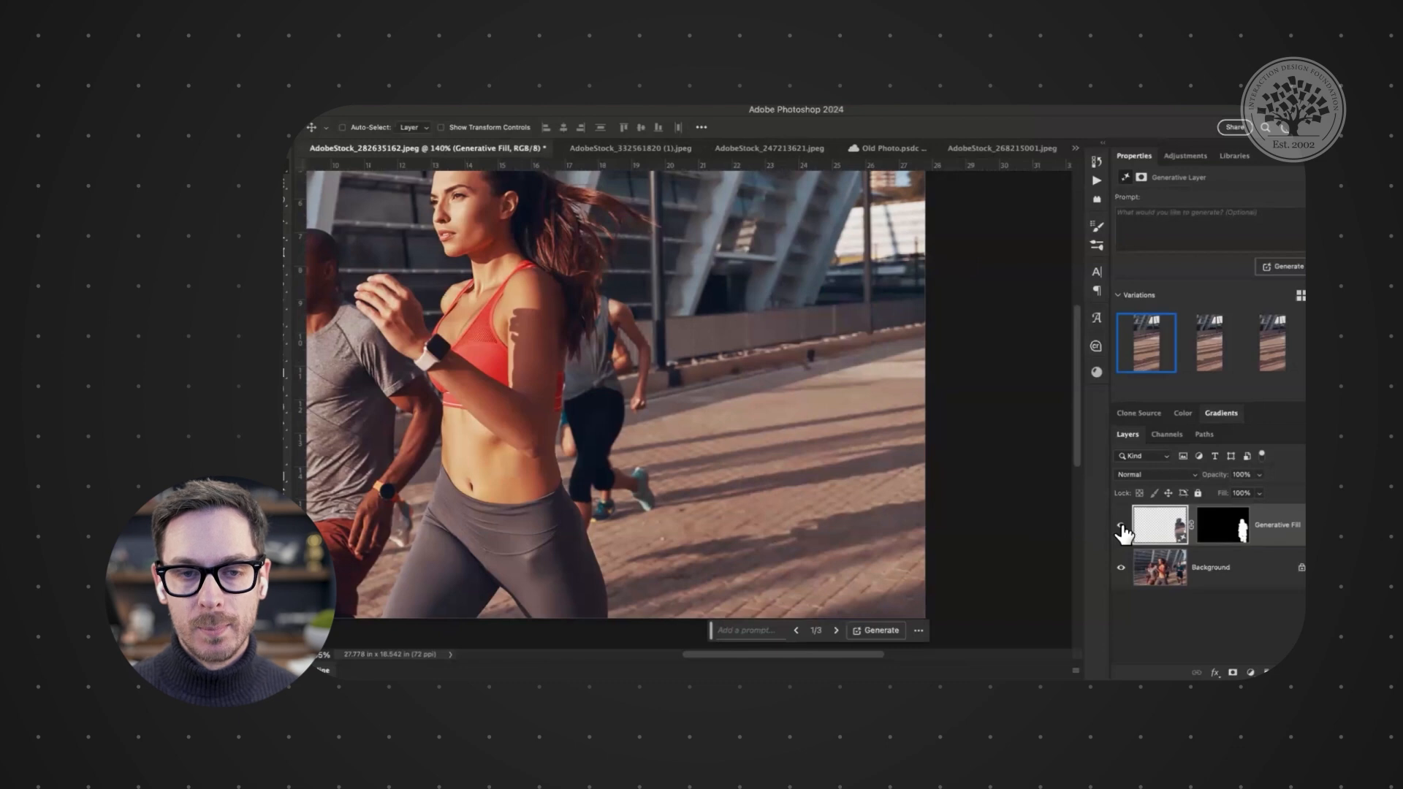
pyautogui.click(1121, 525)
pyautogui.click(1121, 526)
pyautogui.click(1121, 525)
pyautogui.click(1121, 525)
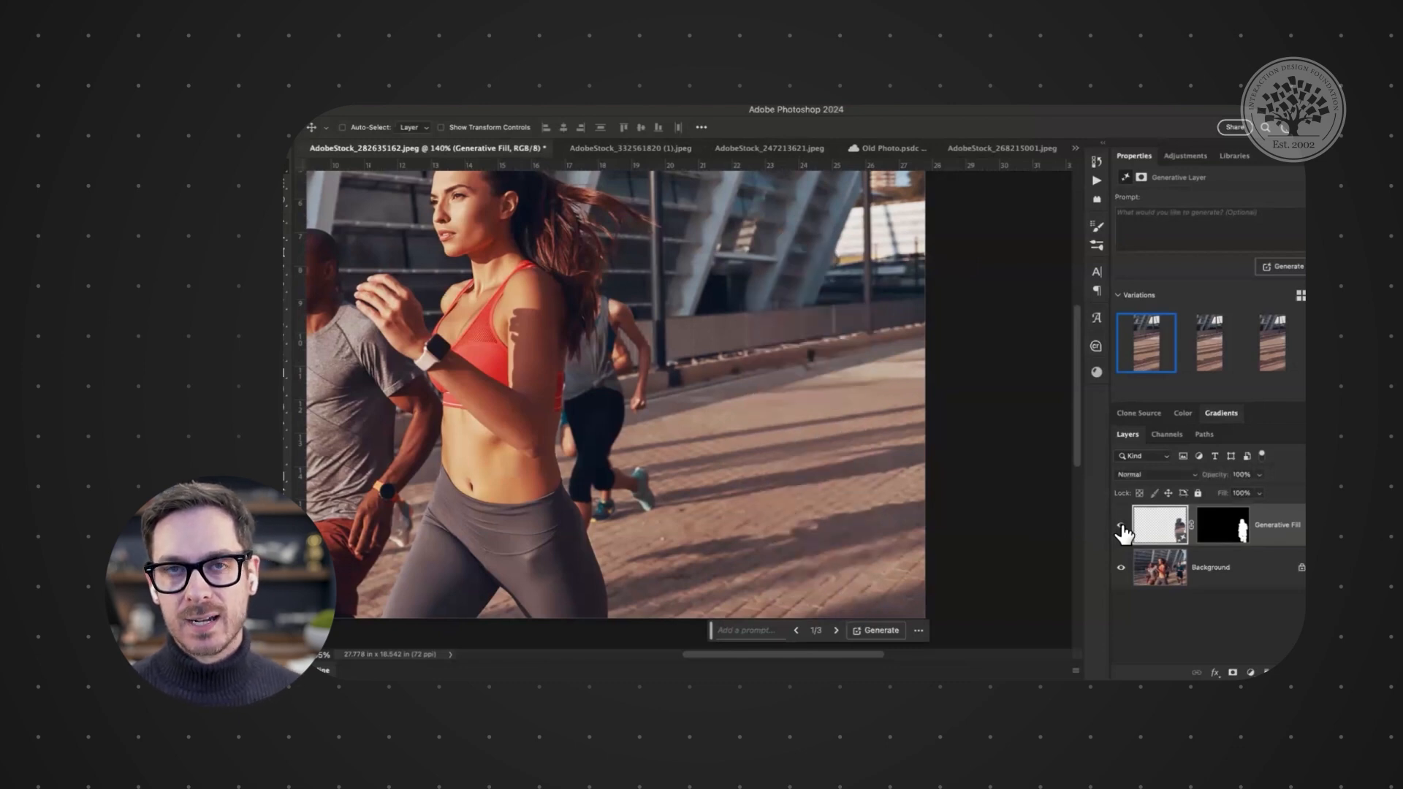
pyautogui.click(1121, 525)
pyautogui.click(1121, 526)
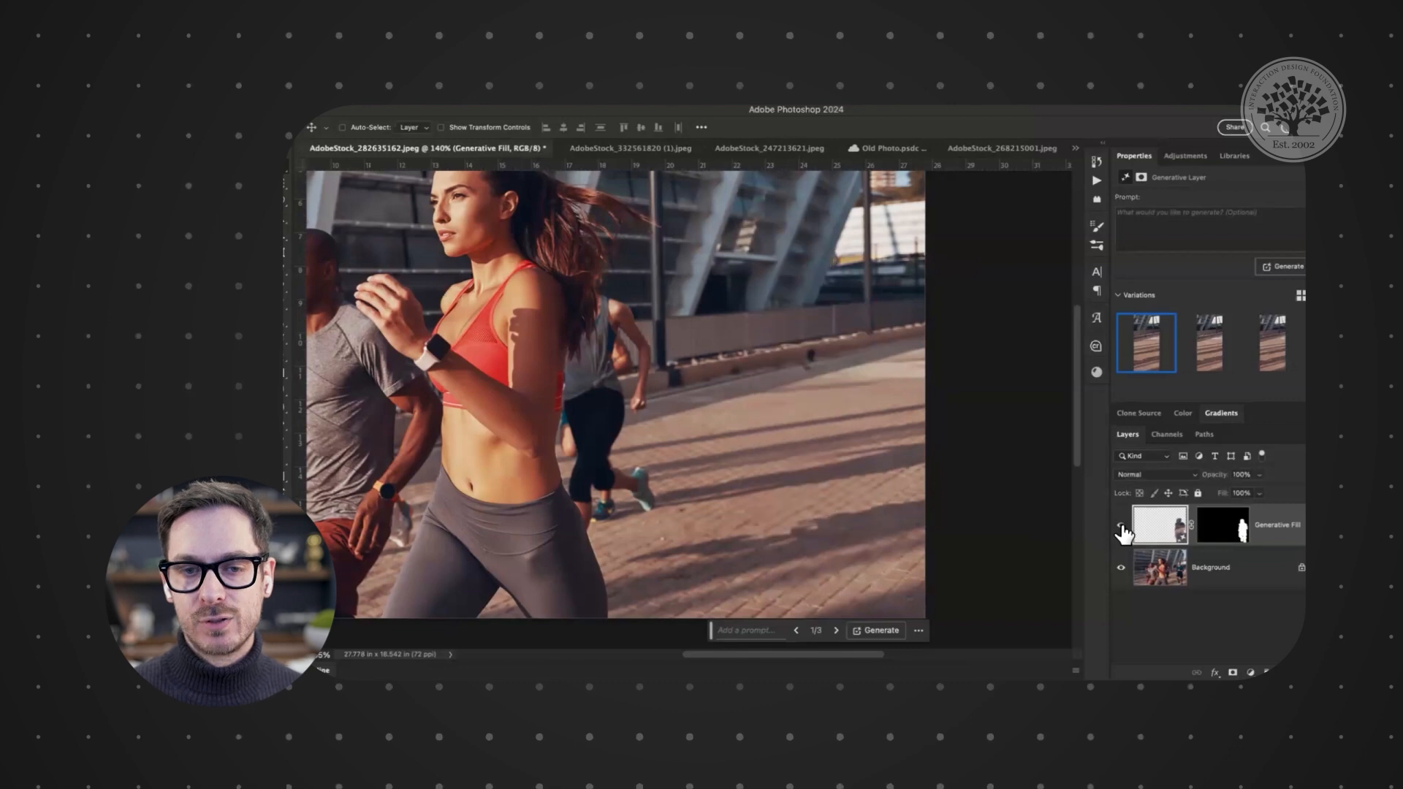
pyautogui.click(1121, 525)
pyautogui.click(1121, 525)
pyautogui.click(1121, 526)
pyautogui.click(1121, 526)
pyautogui.click(1121, 525)
pyautogui.click(1121, 526)
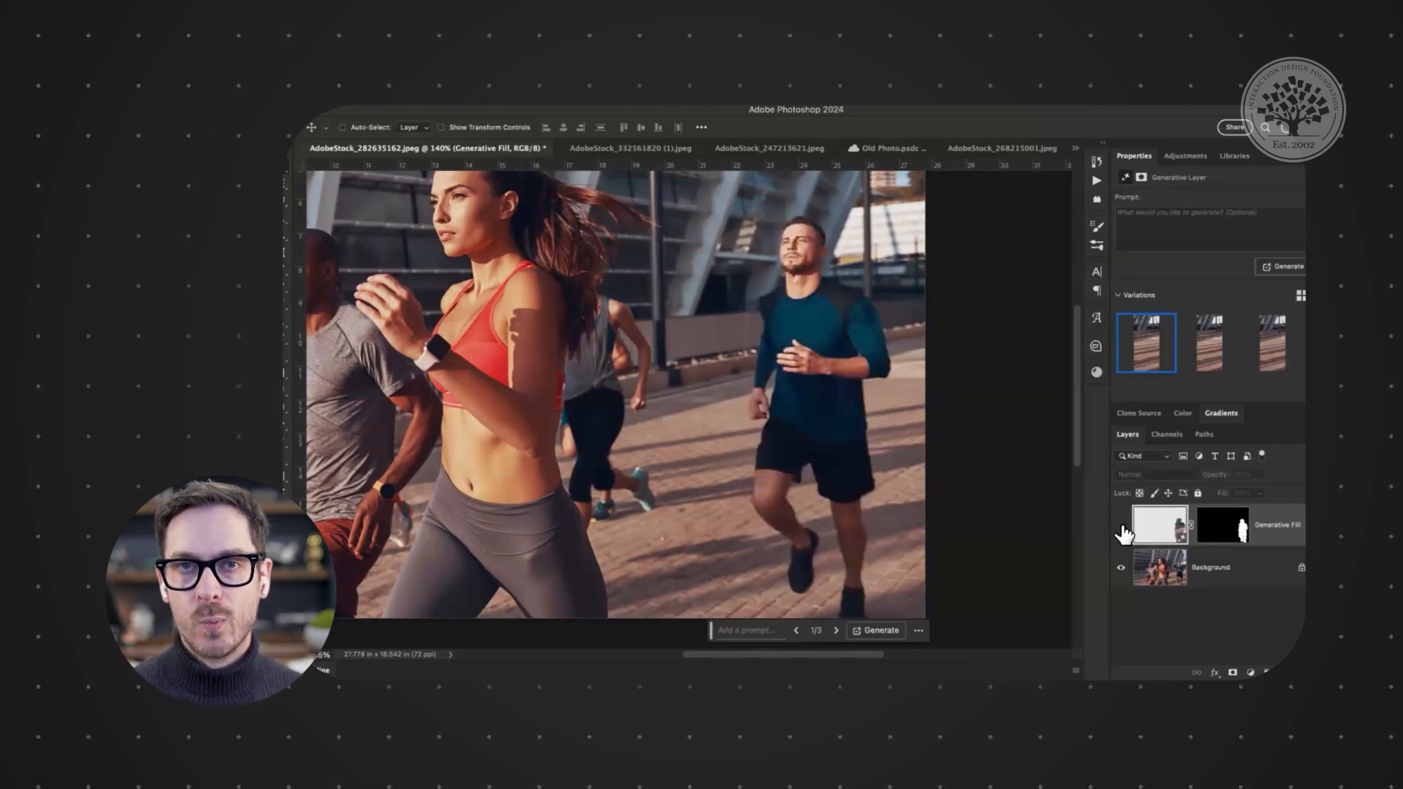
# - Show the Generative Fill layer, preview its second variation, and choose the third one
pyautogui.click(1207, 352)
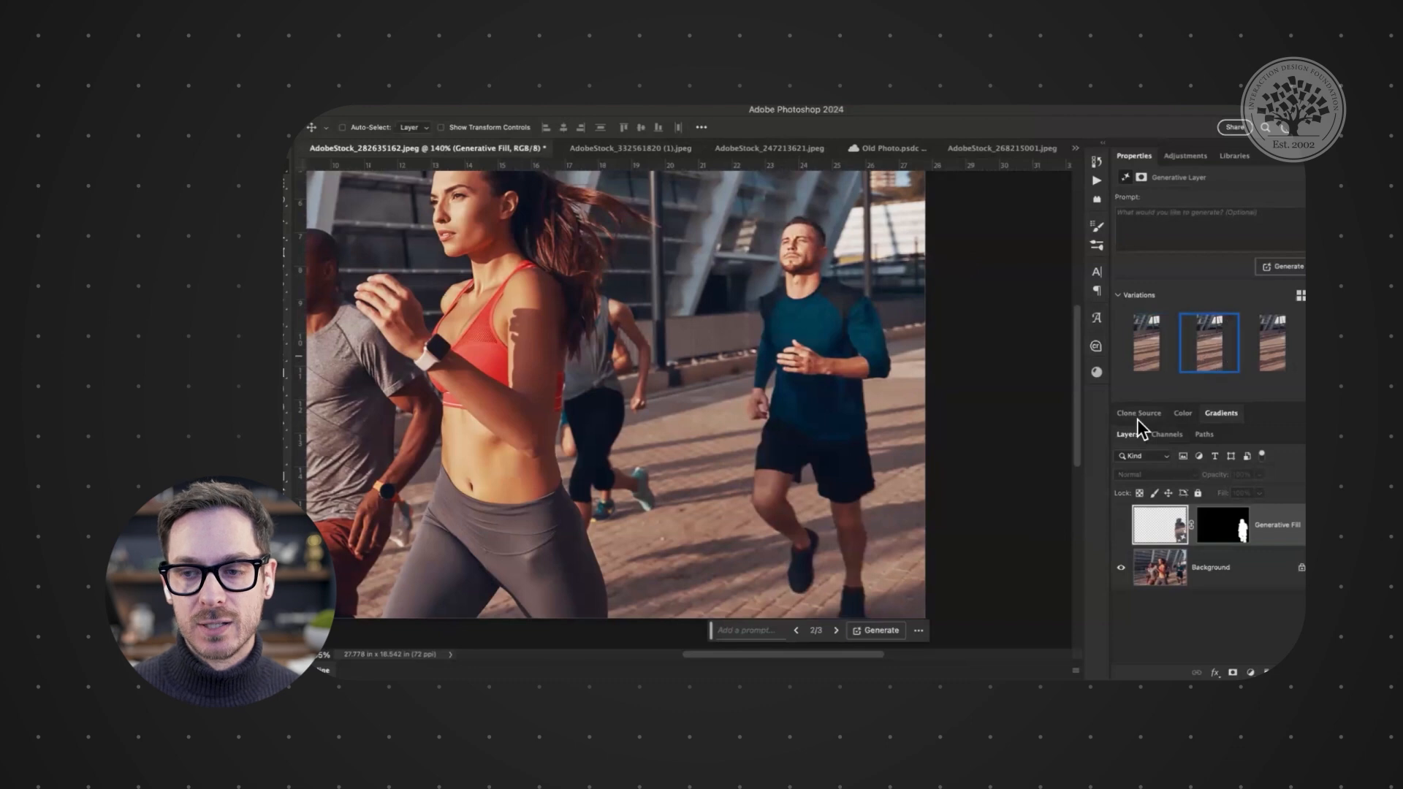
pyautogui.click(1121, 526)
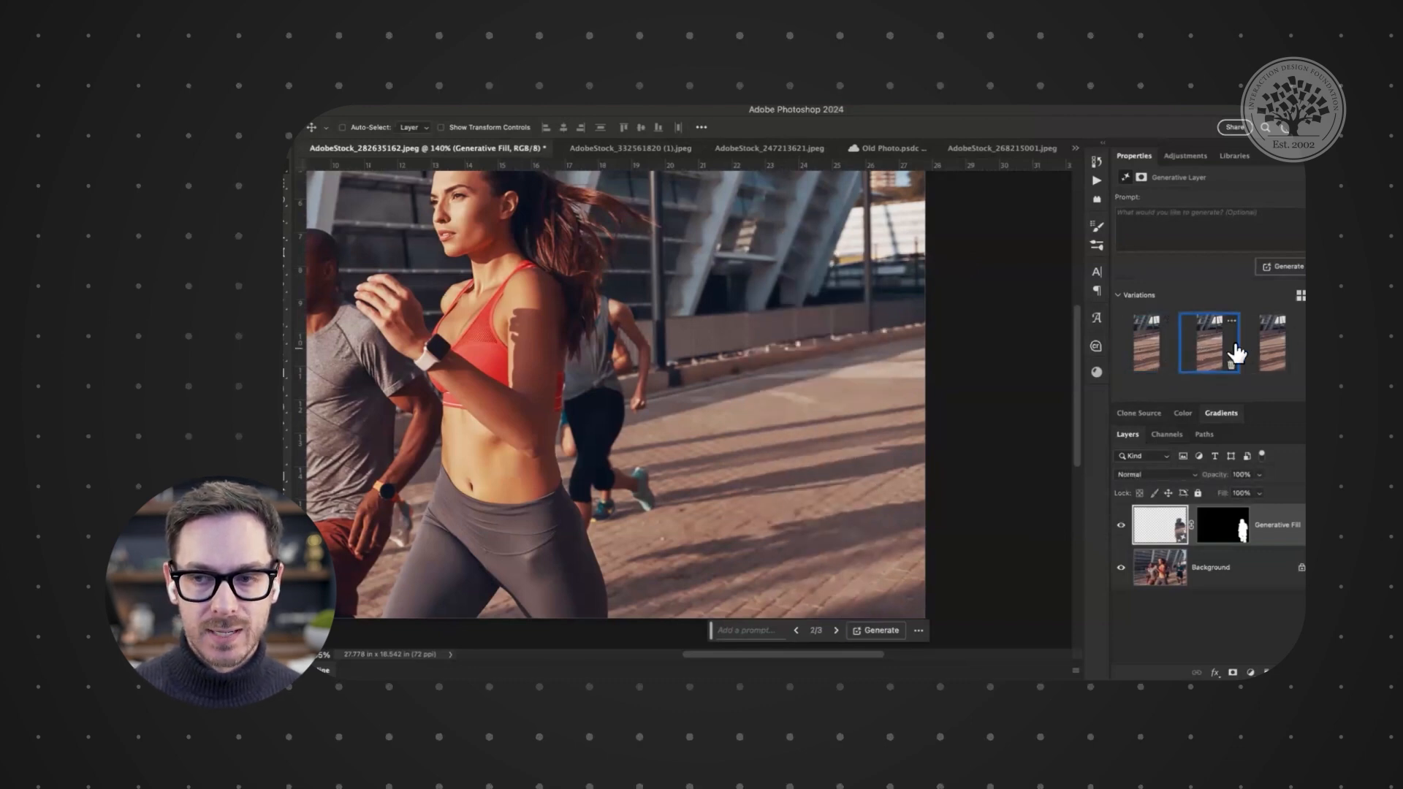
pyautogui.click(1263, 349)
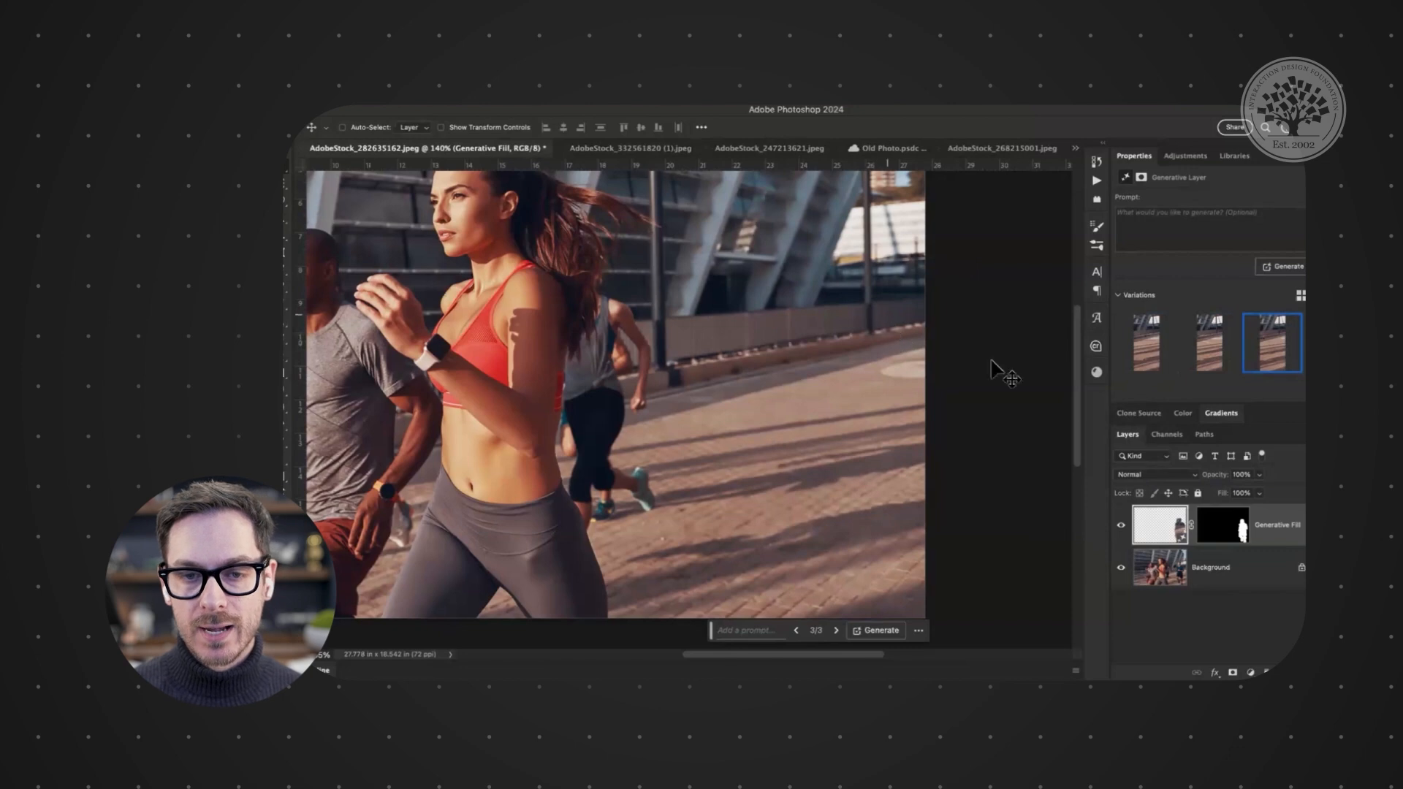
# - Compare the third variation with the original photo by toggling the Generative Fill layer's visibility
pyautogui.click(1119, 526)
pyautogui.click(1118, 526)
pyautogui.click(1118, 526)
pyautogui.click(1119, 527)
pyautogui.click(1119, 527)
pyautogui.click(1119, 526)
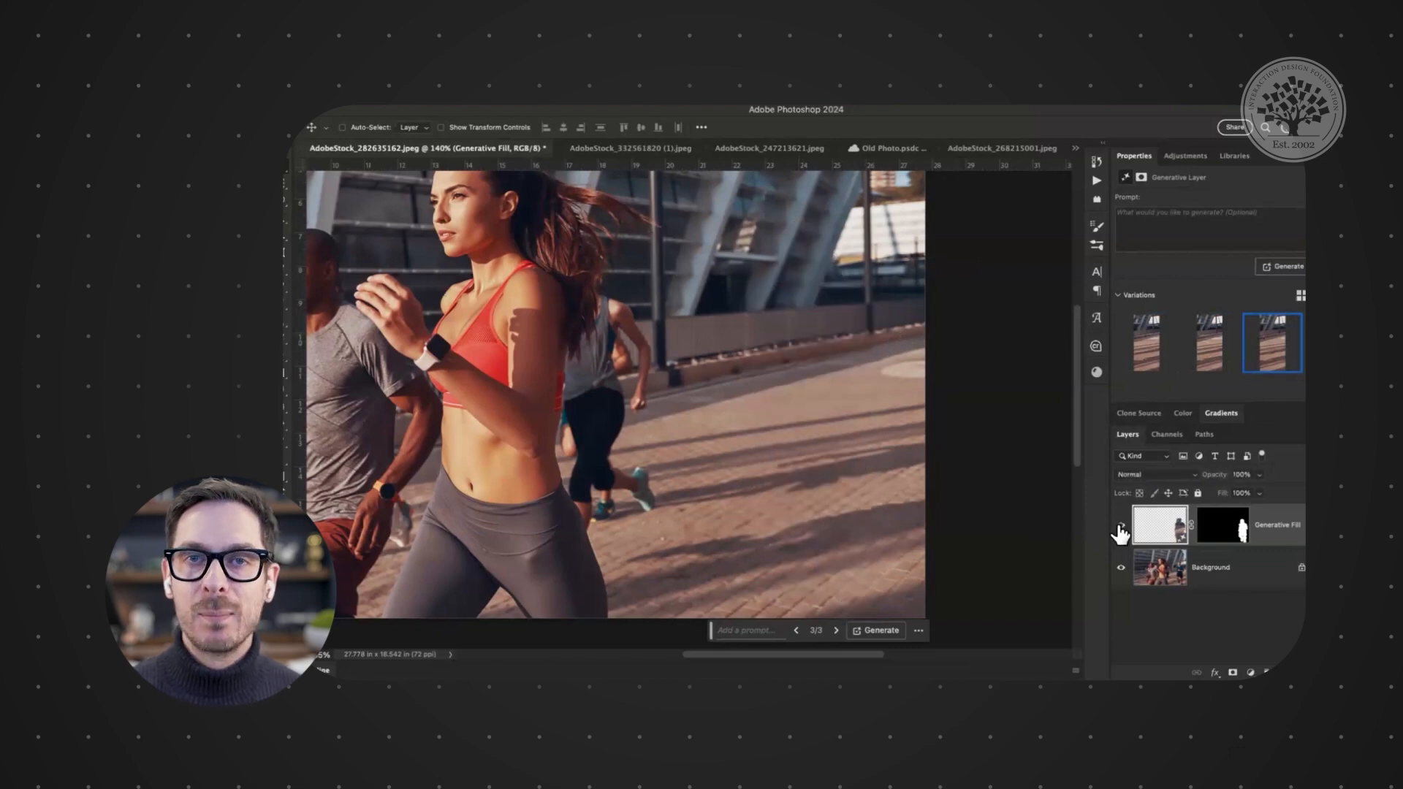
# - Check the runner's removal again by hiding and showing the Generative Fill layer several times
pyautogui.click(1118, 526)
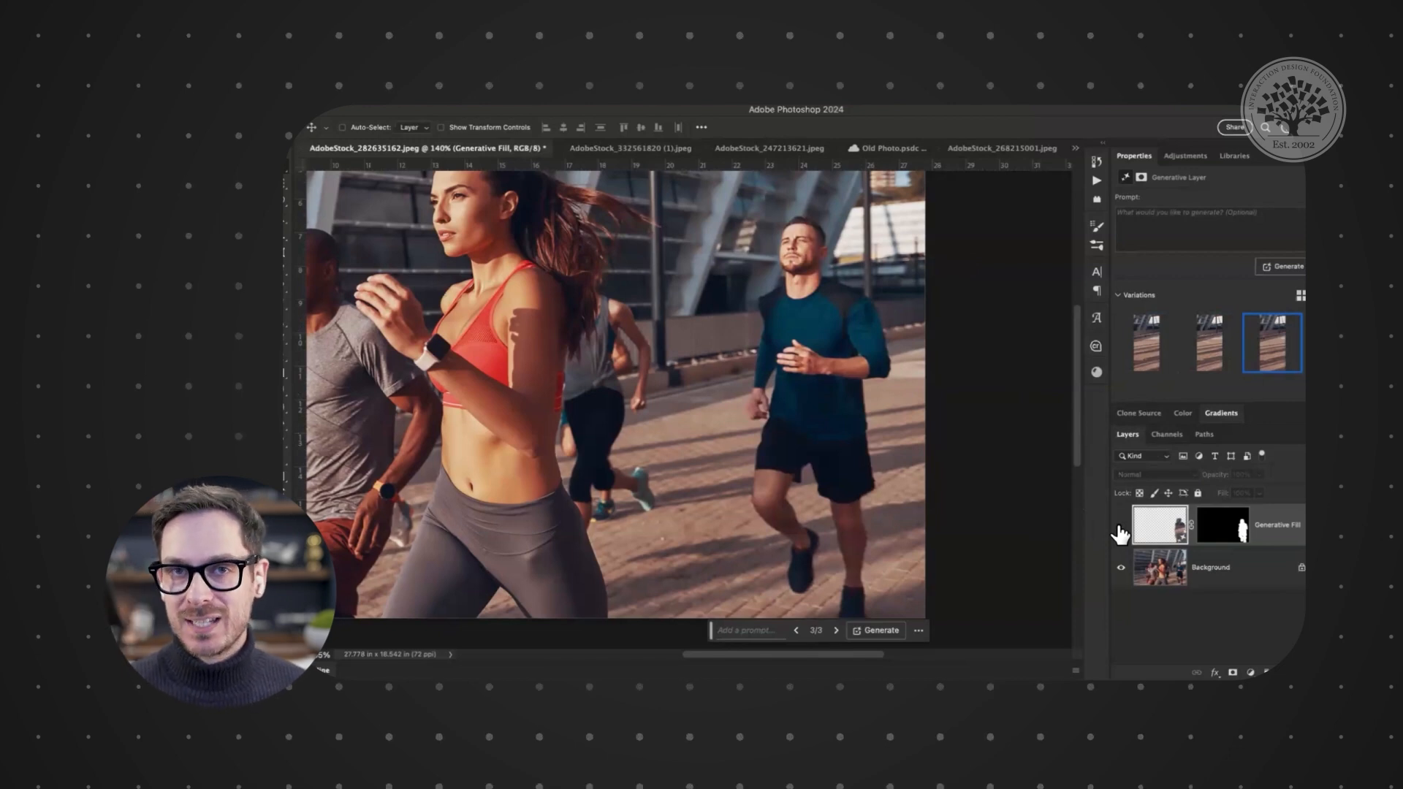
pyautogui.click(1118, 526)
pyautogui.click(1119, 526)
pyautogui.click(1118, 526)
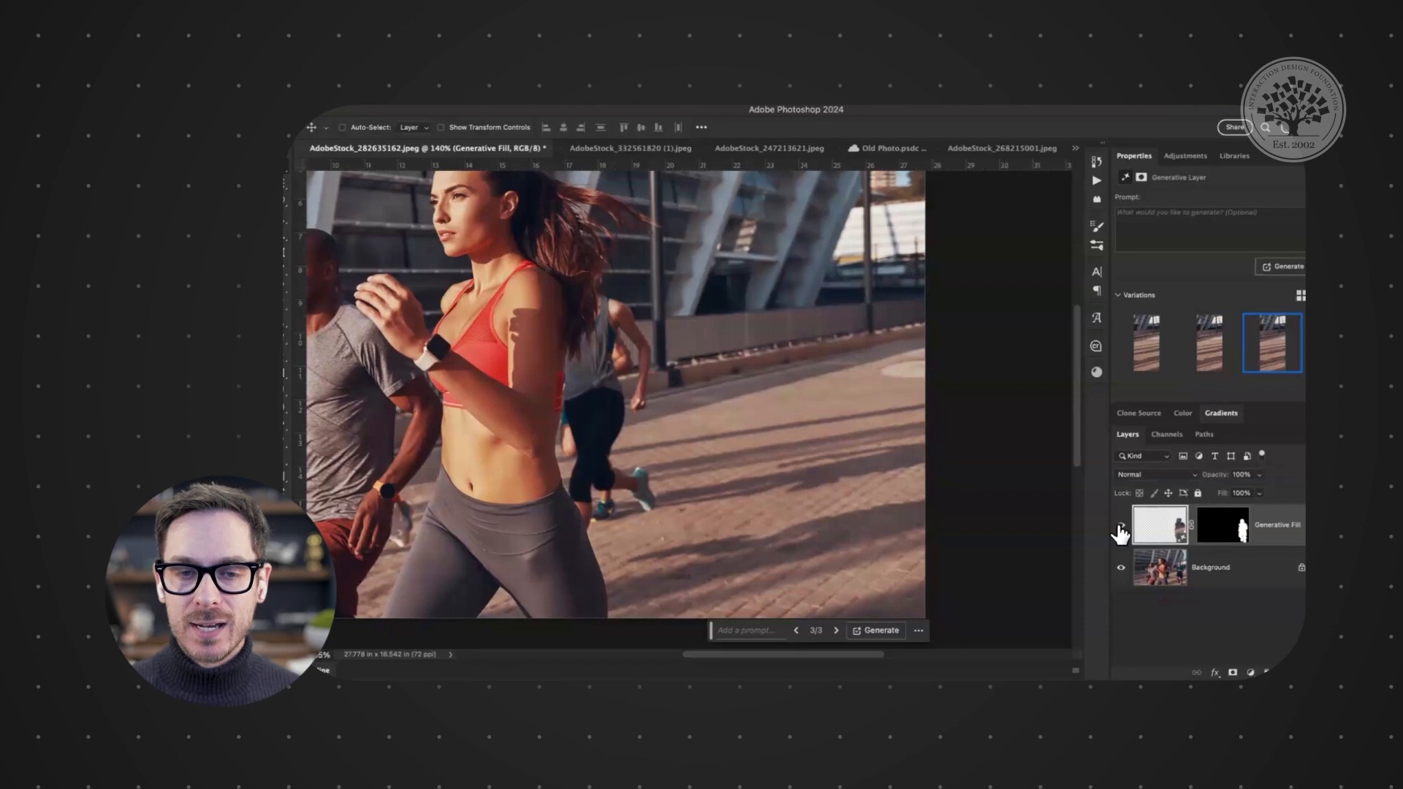
# - Inspect the fence and pavement around the removed runner up close, first with the Generative Fill layer hidden, and with it shown
pyautogui.moveTo(865, 311); pyautogui.dragTo(945, 383)
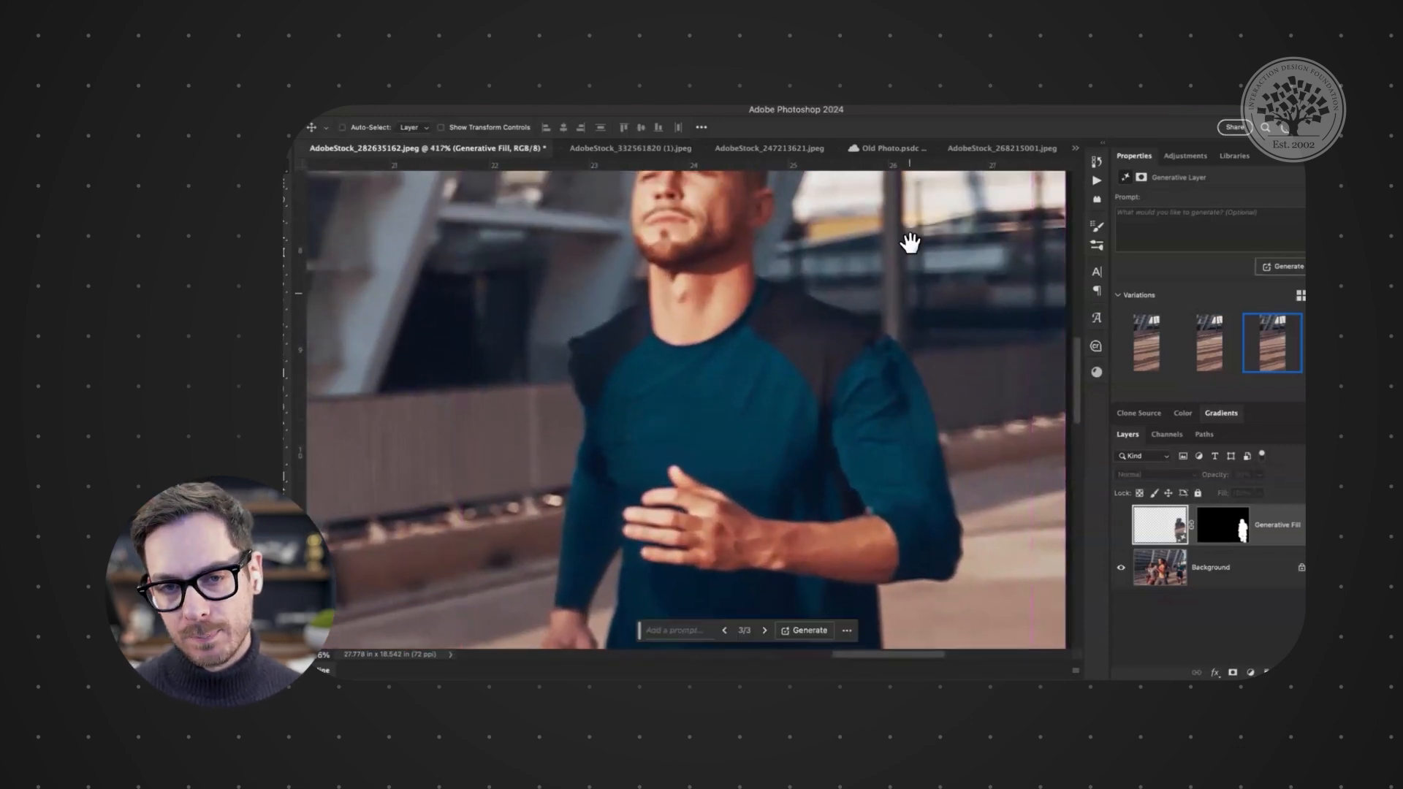
pyautogui.moveTo(909, 243); pyautogui.dragTo(887, 292)
pyautogui.moveTo(873, 439); pyautogui.dragTo(852, 370)
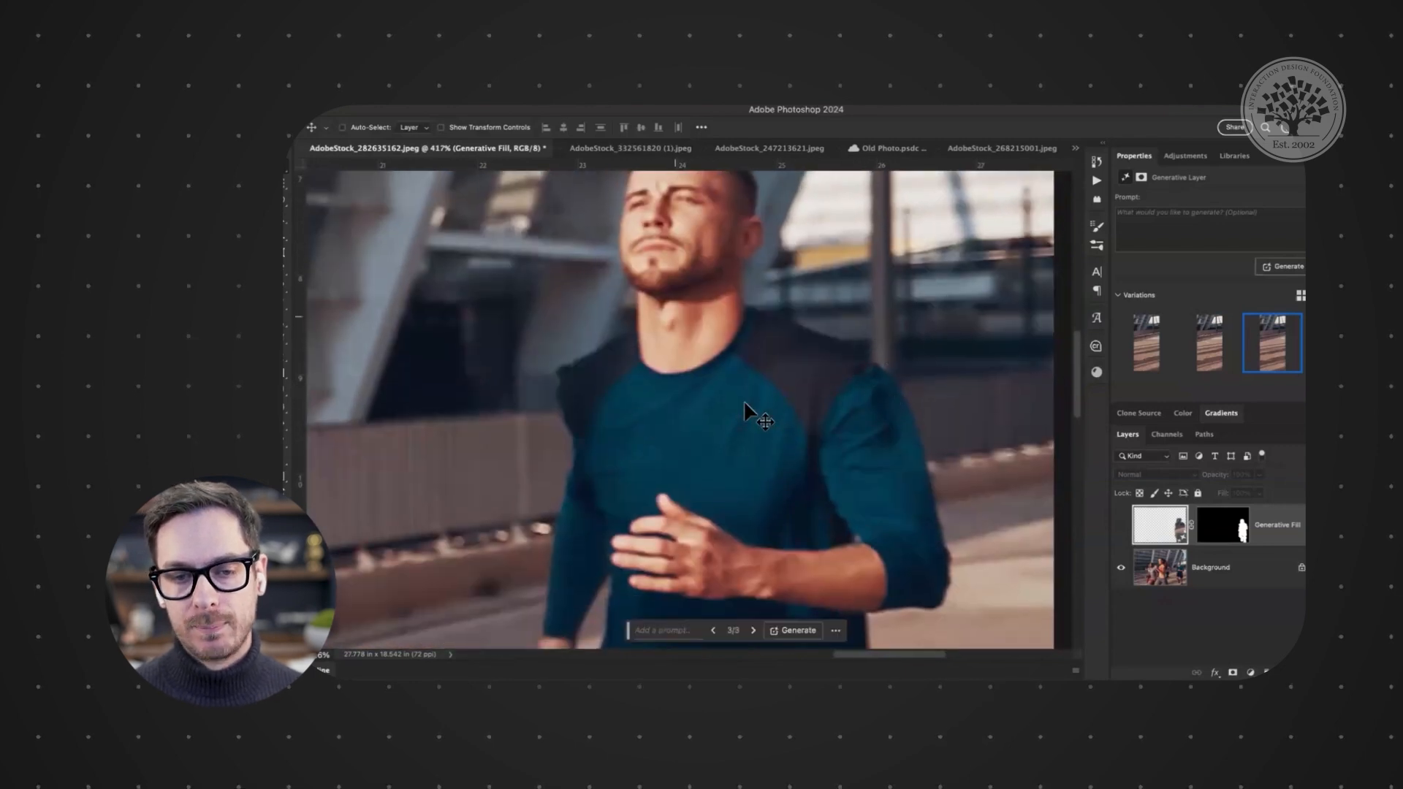
pyautogui.scroll(-2, 924, 397)
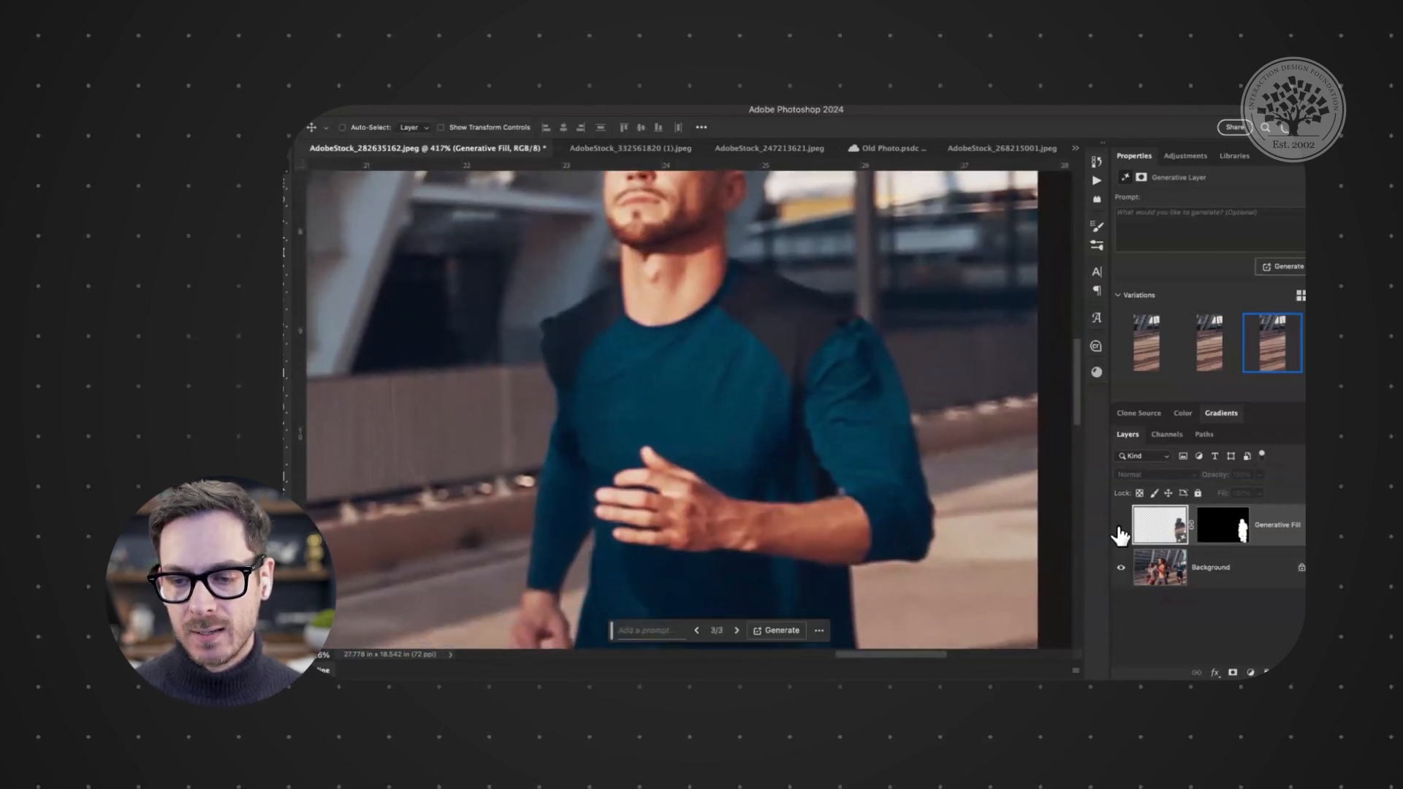
pyautogui.click(1121, 524)
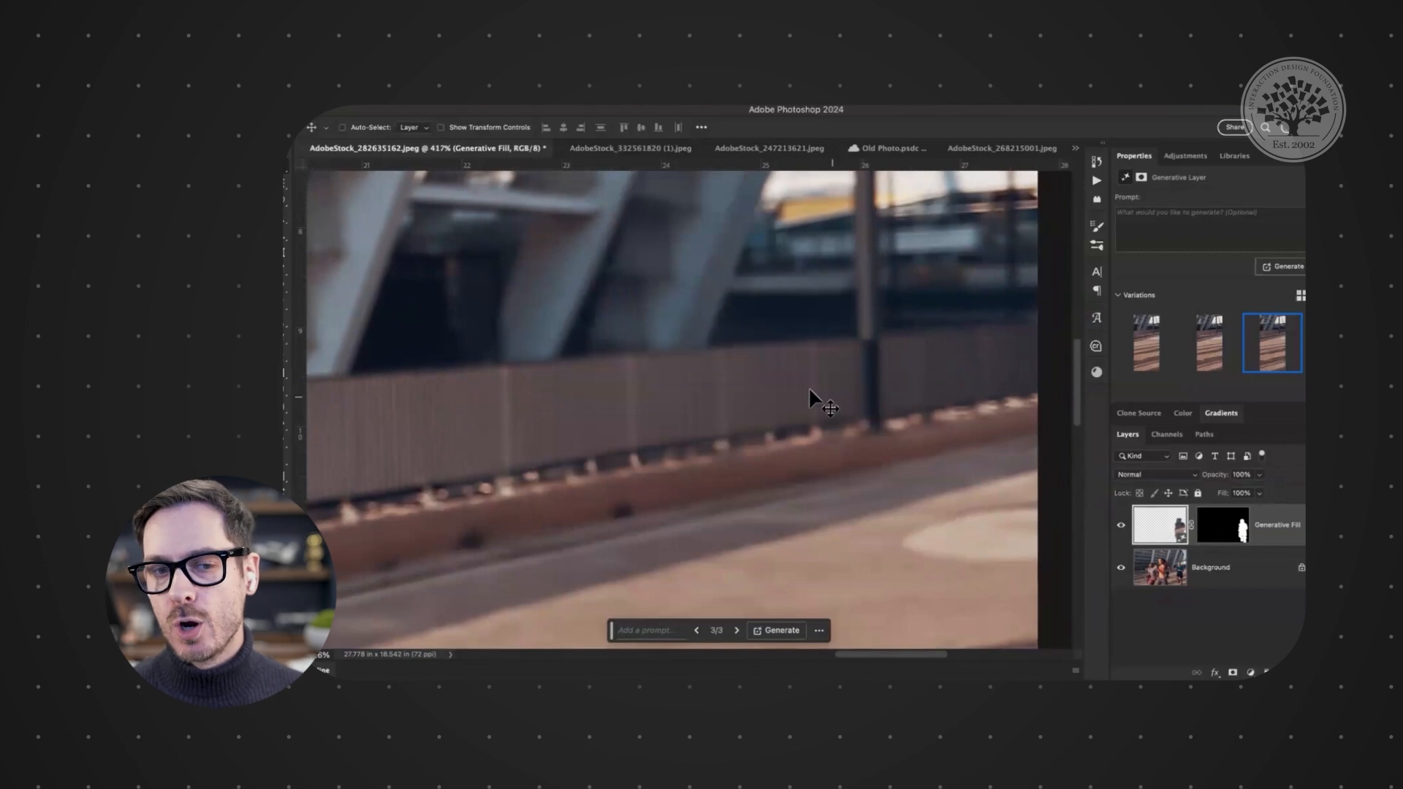
pyautogui.moveTo(532, 412); pyautogui.dragTo(933, 363)
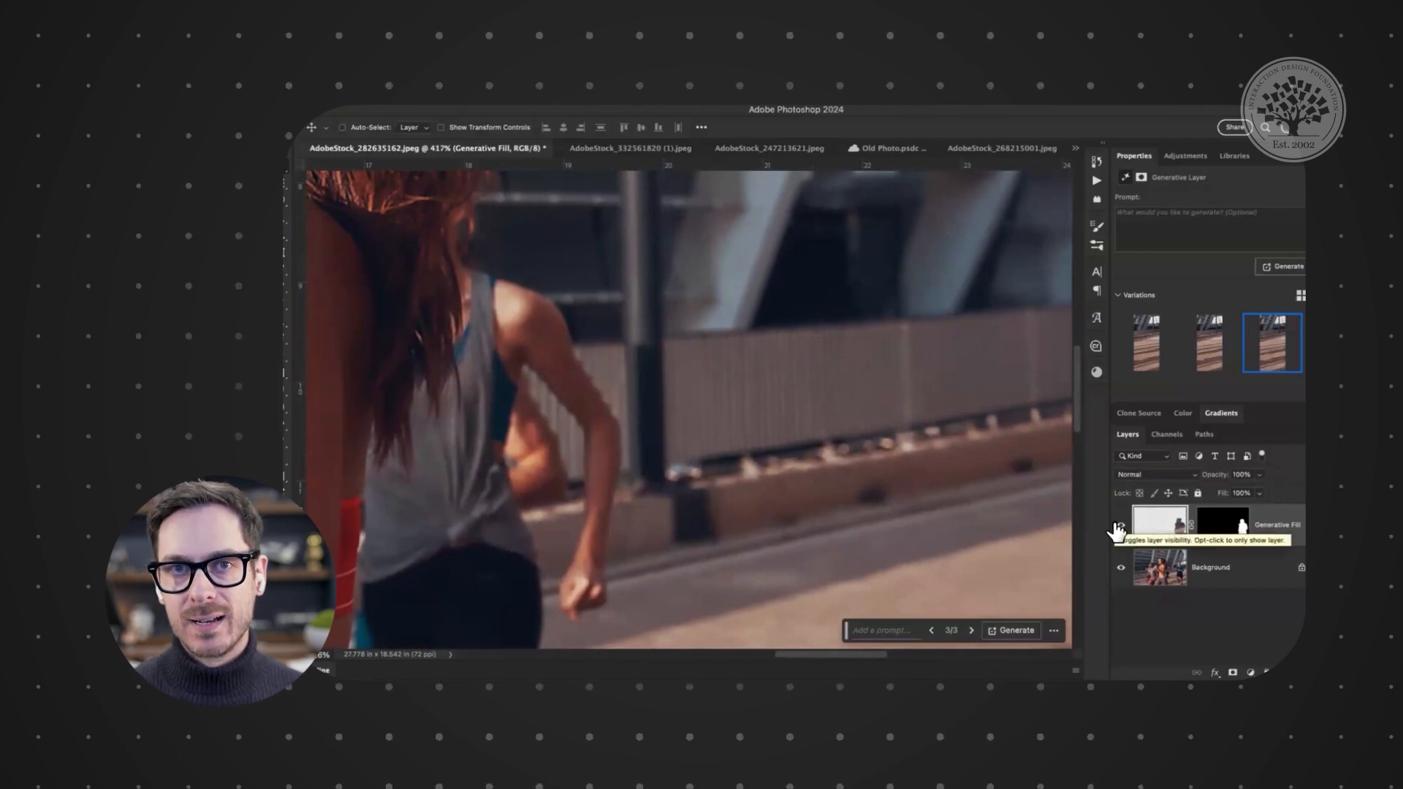
# - Compare the wider area behind the woman in red with the Generative Fill layer off and on, and finish by deselecting the layer
pyautogui.scroll(-5, 911, 416)
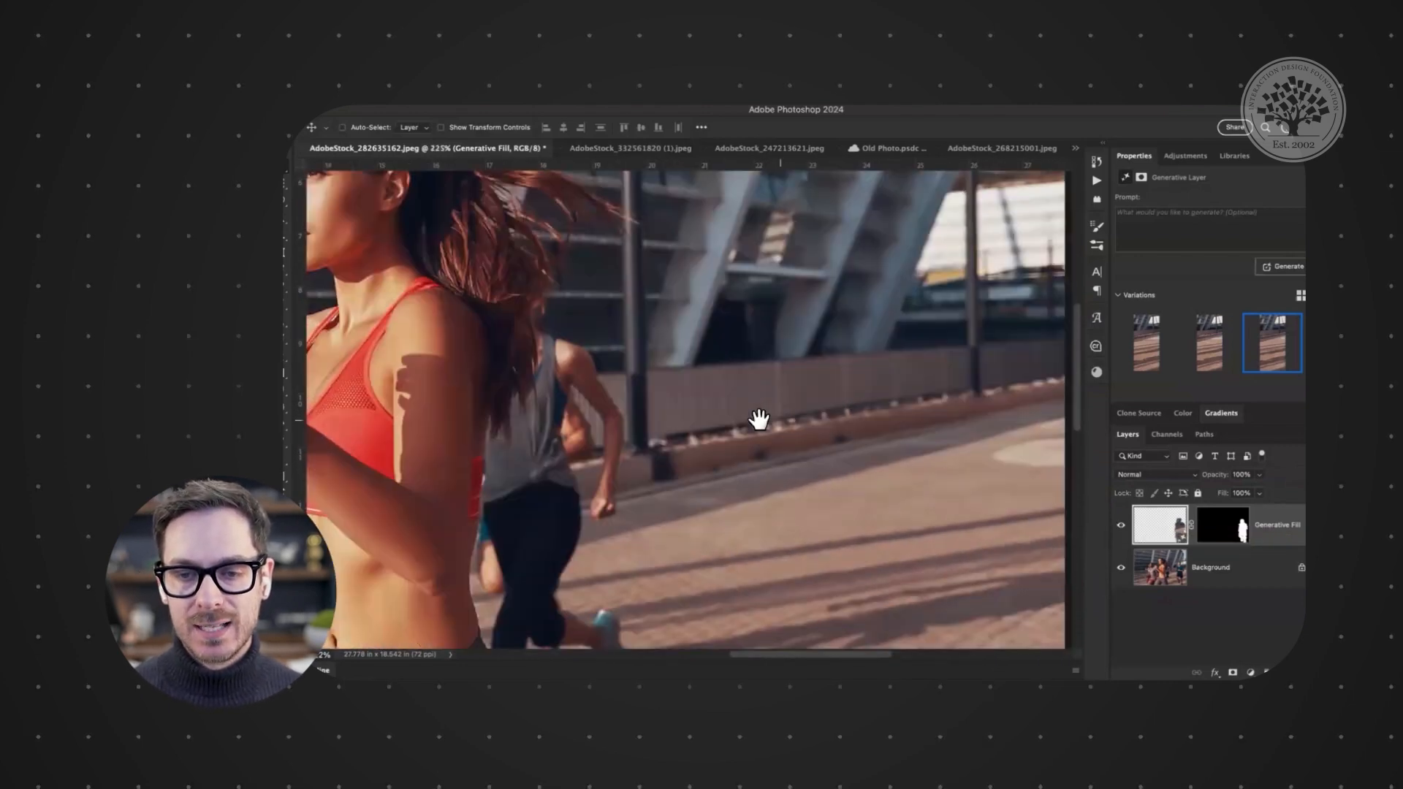
pyautogui.moveTo(759, 419); pyautogui.dragTo(695, 418)
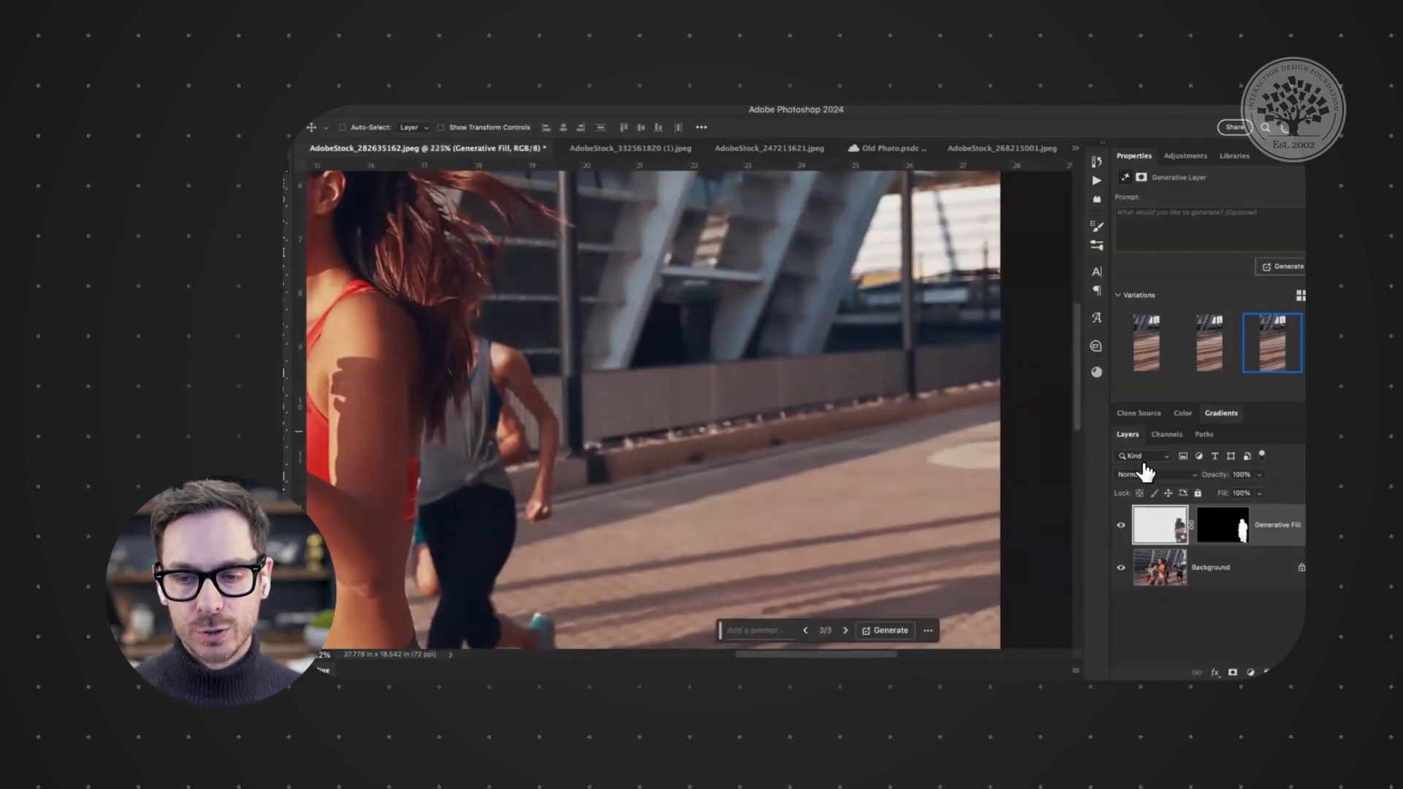
pyautogui.click(1122, 526)
pyautogui.click(1120, 526)
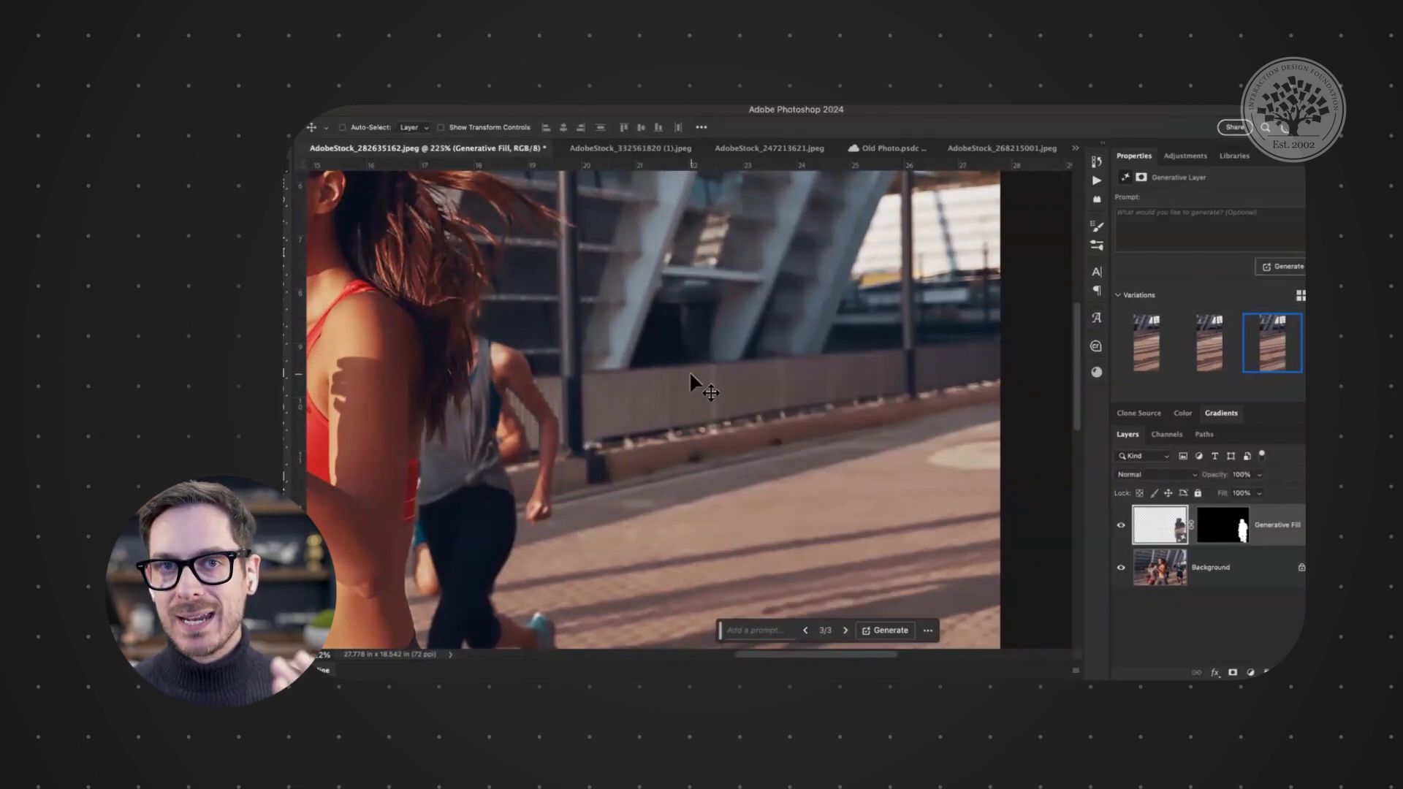
pyautogui.click(1121, 528)
pyautogui.click(1120, 526)
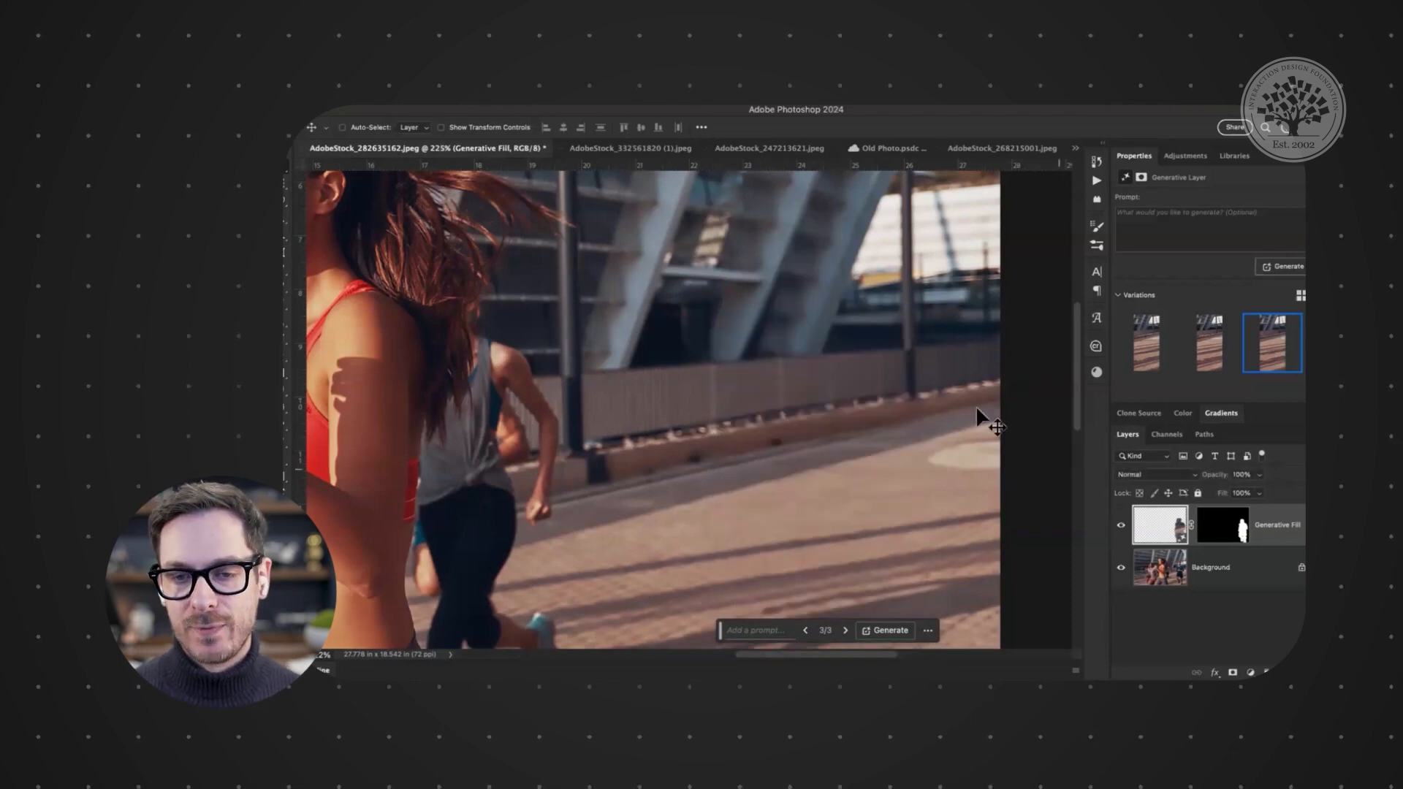
pyautogui.scroll(-5, 885, 351)
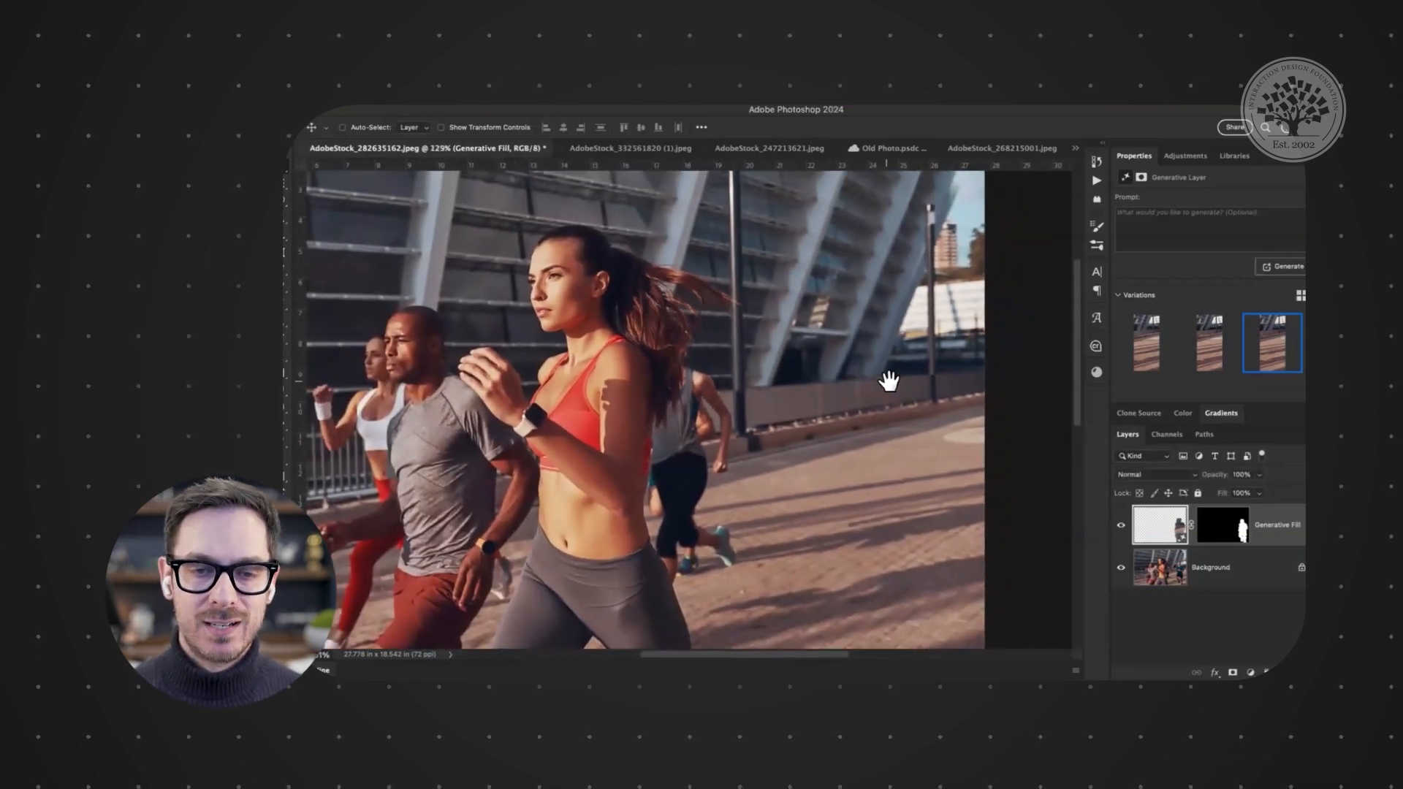
pyautogui.click(1012, 365)
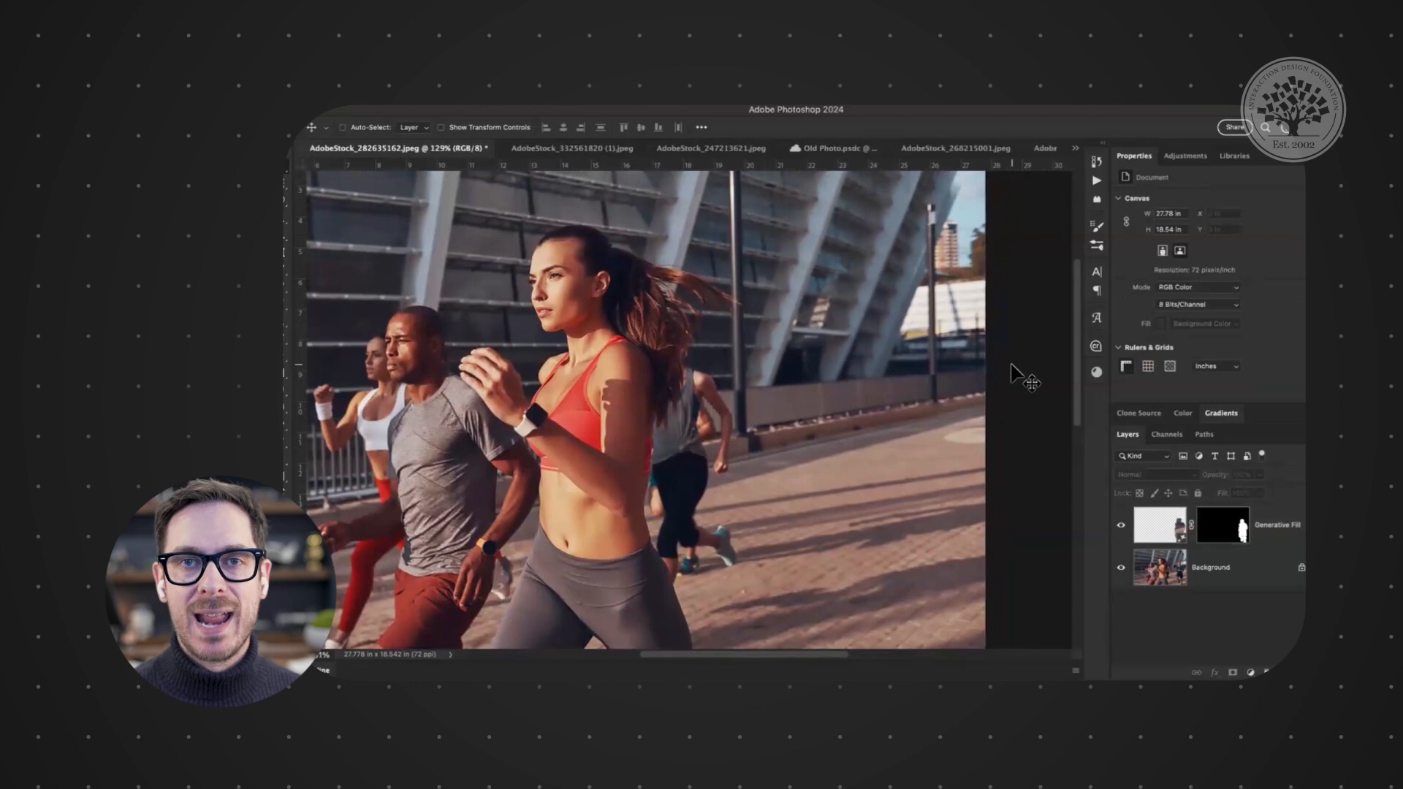
pyautogui.hotkey('ctrl', 'Tab')
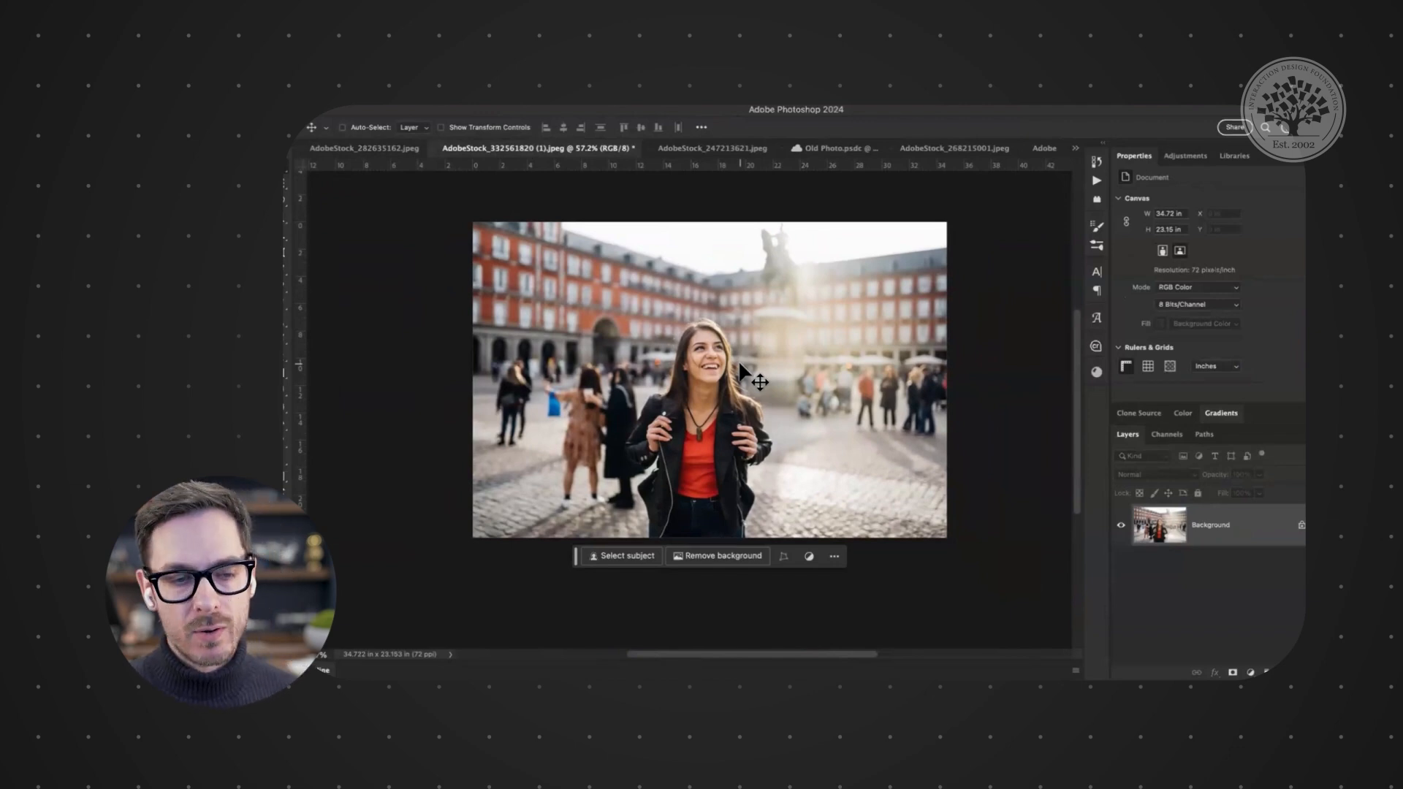
pyautogui.scroll(2, 665, 383)
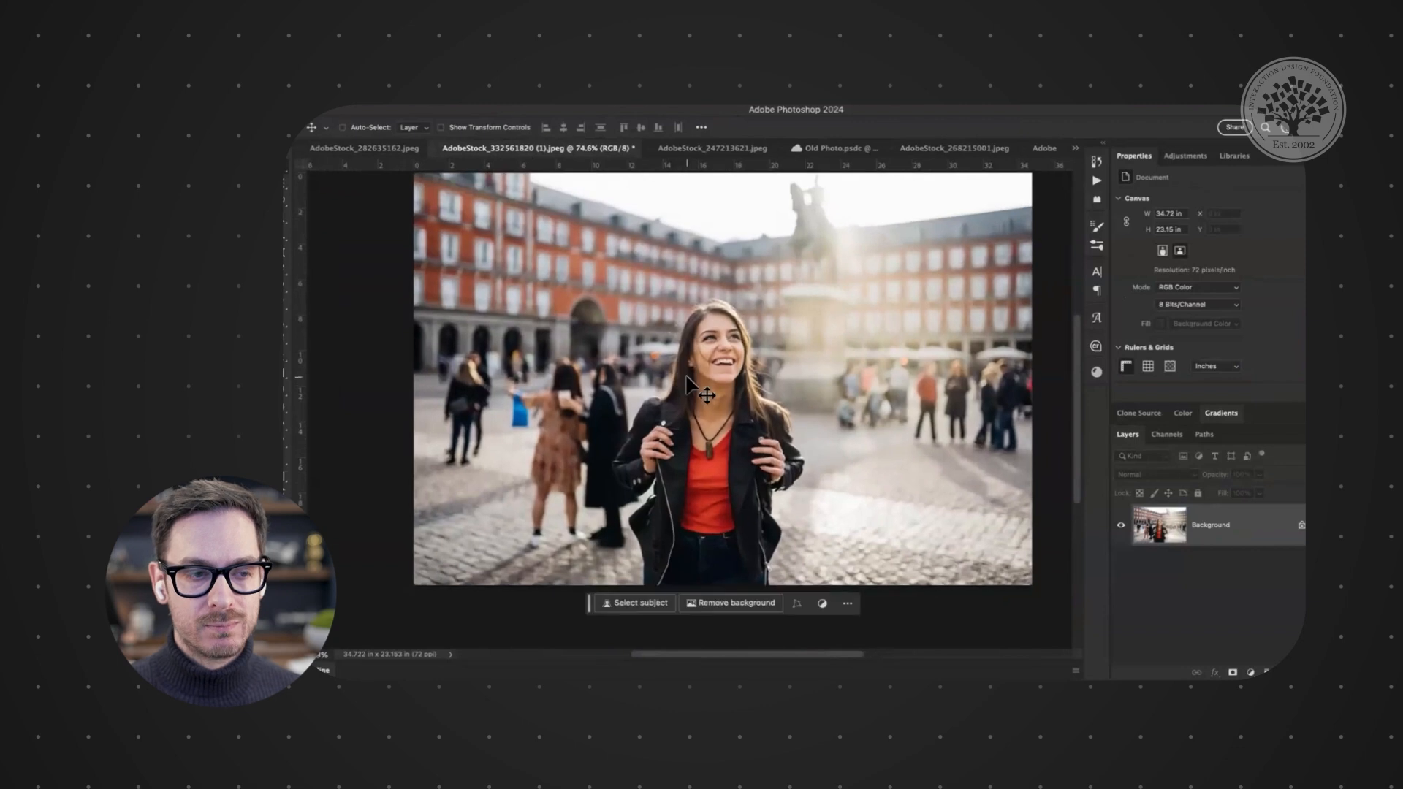
pyautogui.click(285, 226)
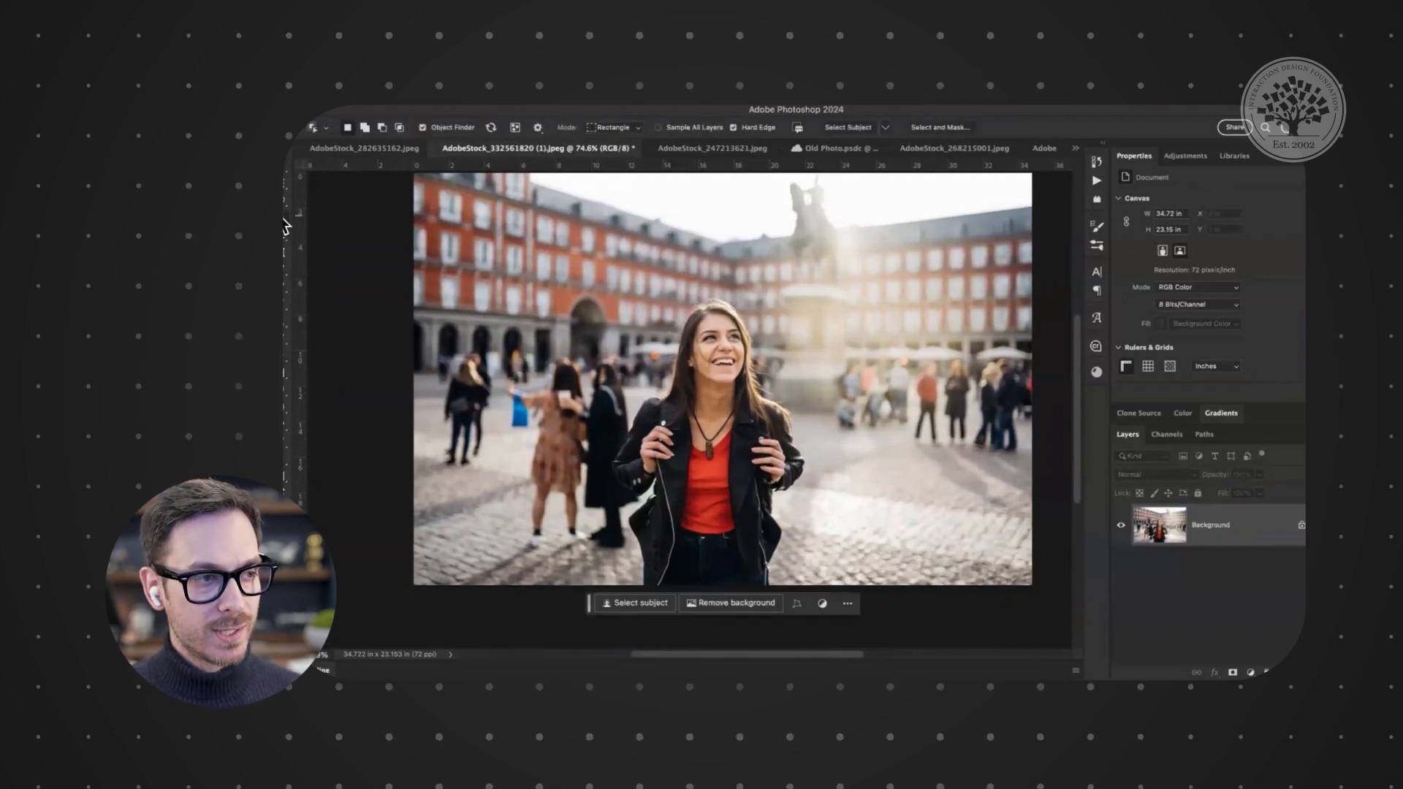
pyautogui.moveTo(415, 340); pyautogui.dragTo(642, 581)
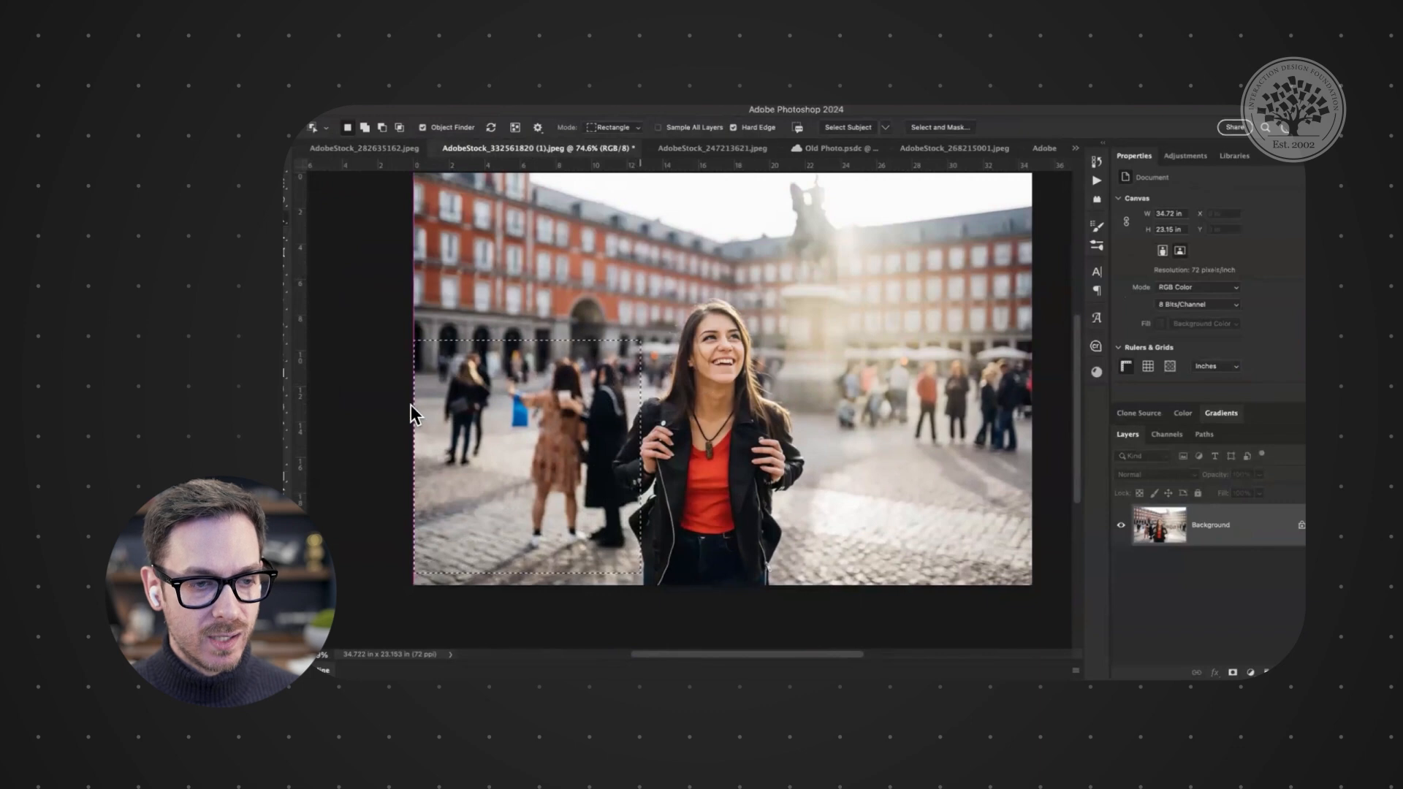
# - Extend the selection with the Lasso tool loosely around the bystanders on both sides of the smiling woman
pyautogui.press('l')
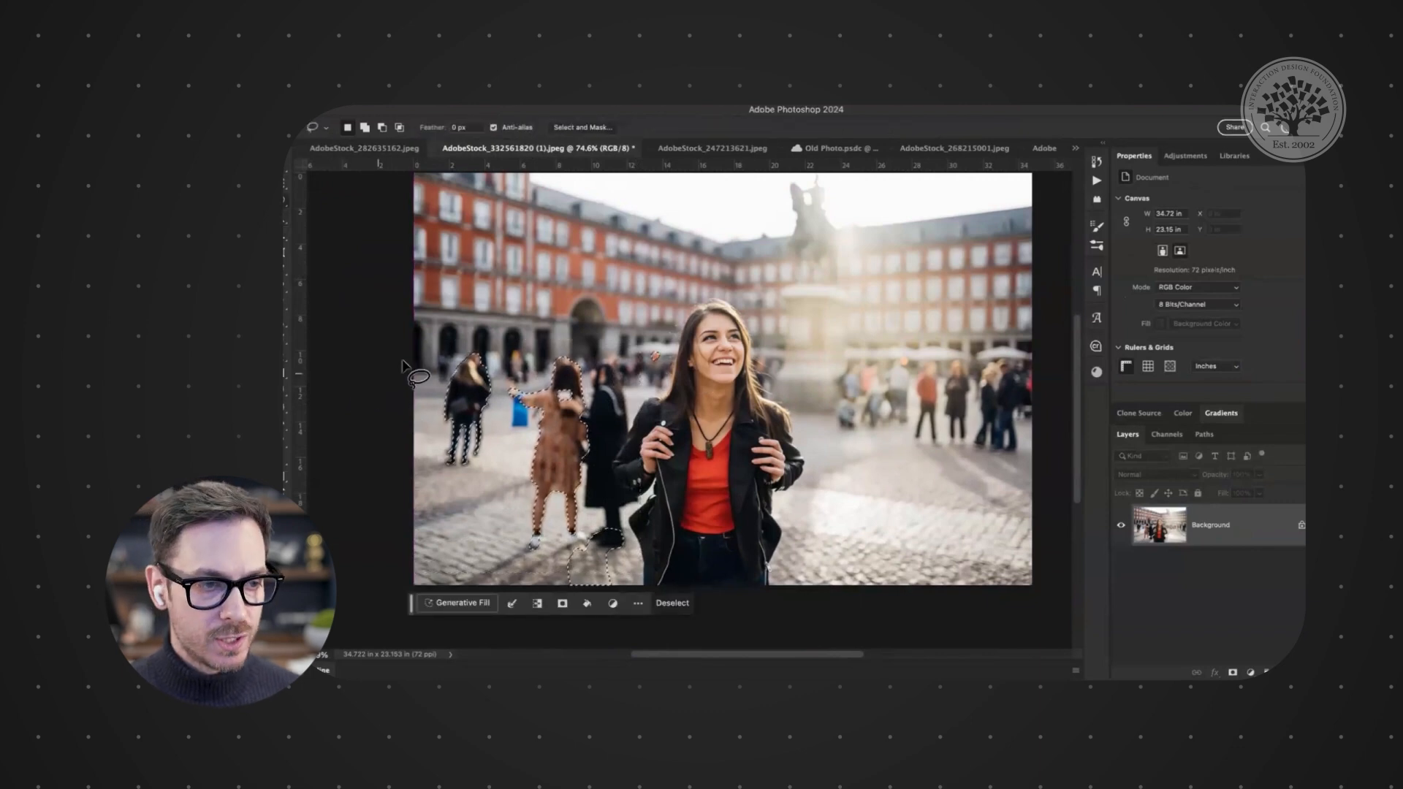
pyautogui.moveTo(479, 350)
pyautogui.mouseDown()
pyautogui.moveTo(429, 366)
pyautogui.moveTo(433, 393)
pyautogui.moveTo(455, 406)
pyautogui.moveTo(483, 394)
pyautogui.moveTo(501, 443)
pyautogui.moveTo(538, 438)
pyautogui.moveTo(566, 369)
pyautogui.moveTo(554, 347)
pyautogui.moveTo(475, 342)
pyautogui.mouseUp()
pyautogui.moveTo(618, 349)
pyautogui.mouseDown()
pyautogui.moveTo(581, 354)
pyautogui.moveTo(557, 379)
pyautogui.mouseUp()
pyautogui.moveTo(569, 459)
pyautogui.mouseDown()
pyautogui.moveTo(556, 549)
pyautogui.moveTo(566, 585)
pyautogui.moveTo(612, 578)
pyautogui.moveTo(643, 500)
pyautogui.moveTo(627, 460)
pyautogui.mouseUp()
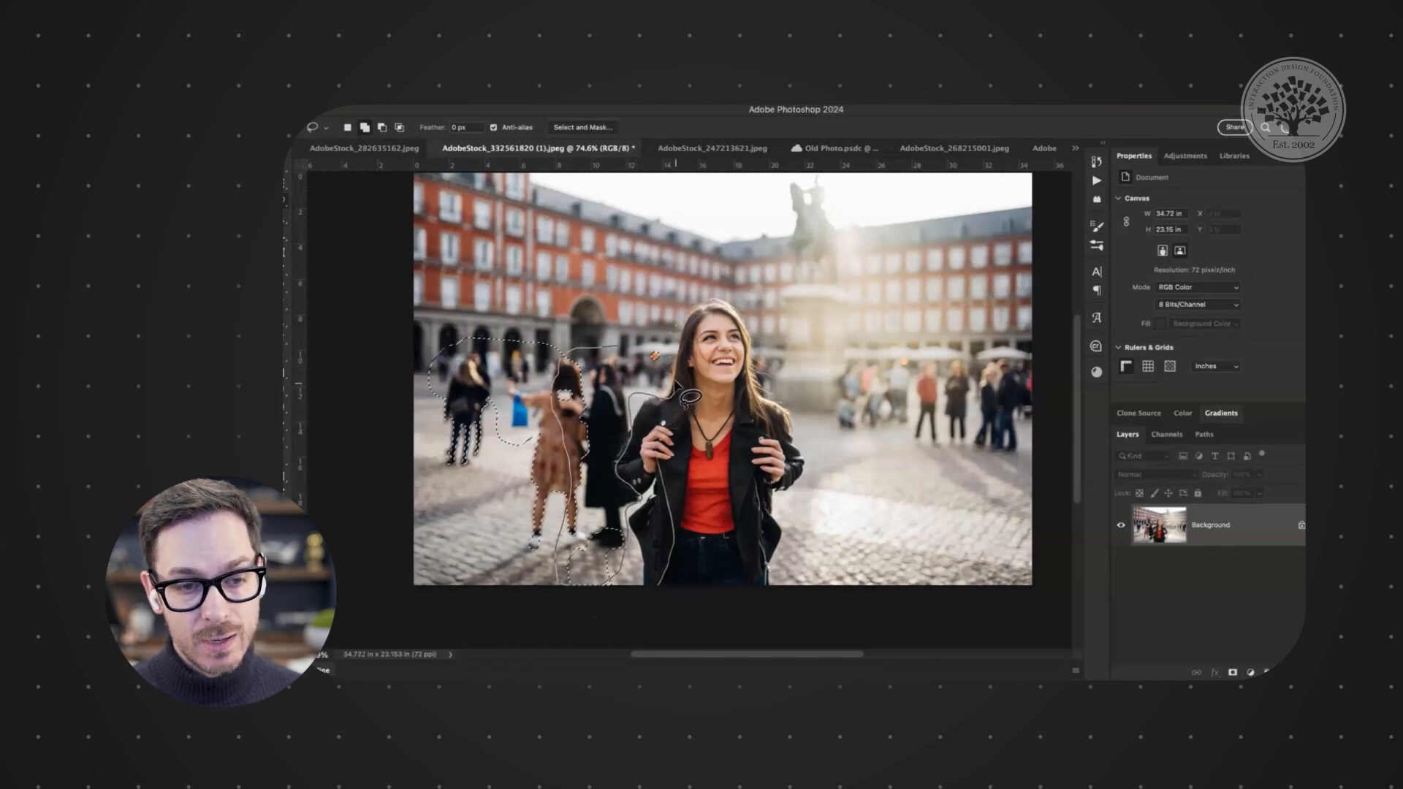
pyautogui.moveTo(687, 374)
pyautogui.mouseDown()
pyautogui.moveTo(566, 341)
pyautogui.moveTo(557, 367)
pyautogui.moveTo(581, 343)
pyautogui.moveTo(610, 351)
pyautogui.mouseUp()
pyautogui.moveTo(869, 357)
pyautogui.mouseDown()
pyautogui.moveTo(824, 409)
pyautogui.moveTo(842, 446)
pyautogui.moveTo(886, 446)
pyautogui.moveTo(962, 510)
pyautogui.moveTo(1015, 514)
pyautogui.moveTo(1044, 403)
pyautogui.moveTo(1033, 360)
pyautogui.moveTo(875, 354)
pyautogui.mouseUp()
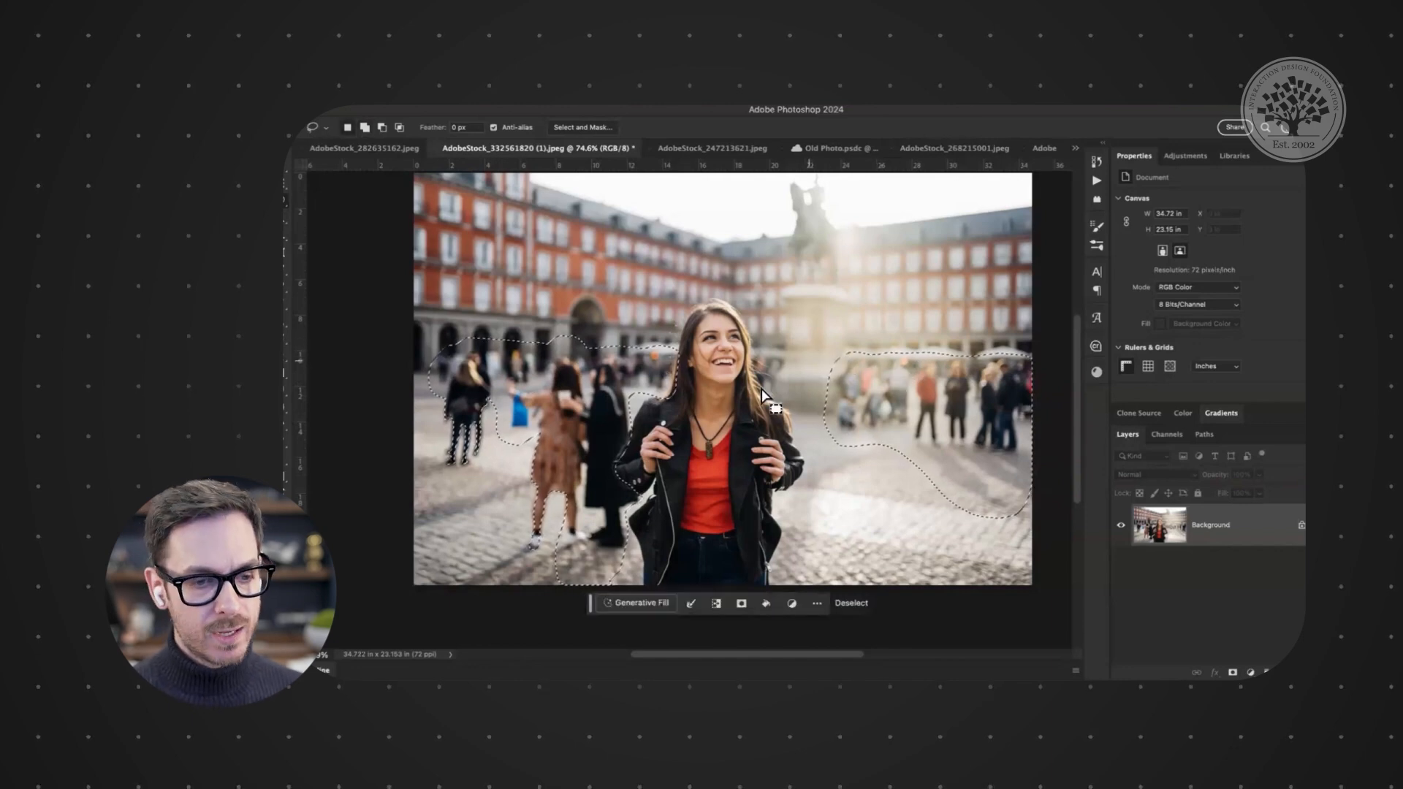
# - Add the missed parts of the bystanders and the surrounding pavement on the woman's left to the lasso selection
pyautogui.moveTo(635, 488)
pyautogui.mouseDown()
pyautogui.moveTo(629, 502)
pyautogui.moveTo(641, 494)
pyautogui.moveTo(630, 490)
pyautogui.mouseUp()
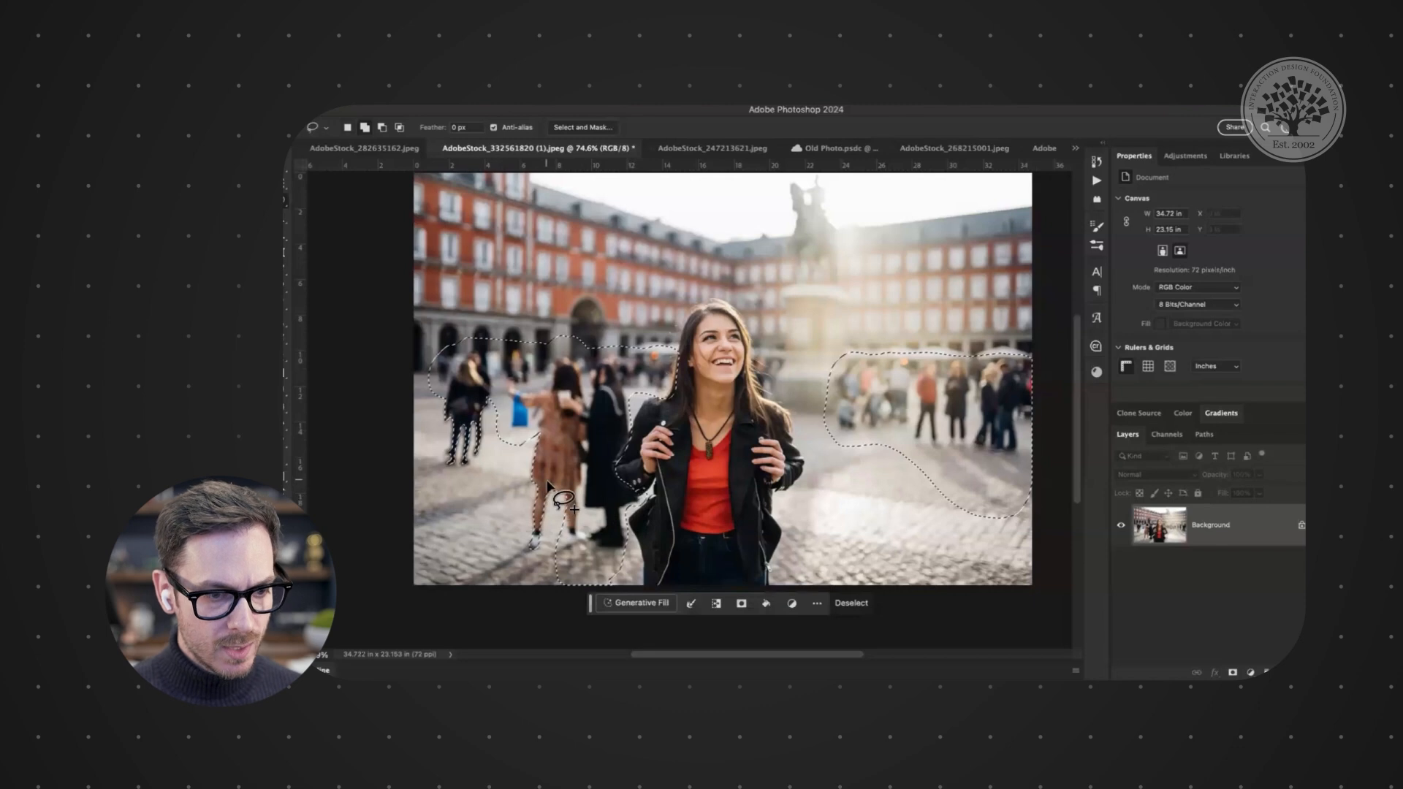
pyautogui.moveTo(540, 431)
pyautogui.mouseDown()
pyautogui.moveTo(526, 470)
pyautogui.moveTo(414, 530)
pyautogui.moveTo(476, 527)
pyautogui.moveTo(527, 502)
pyautogui.moveTo(469, 586)
pyautogui.moveTo(498, 598)
pyautogui.moveTo(561, 592)
pyautogui.moveTo(589, 545)
pyautogui.mouseUp()
pyautogui.moveTo(559, 464)
pyautogui.mouseDown()
pyautogui.moveTo(445, 385)
pyautogui.moveTo(438, 398)
pyautogui.moveTo(438, 445)
pyautogui.moveTo(484, 475)
pyautogui.moveTo(495, 406)
pyautogui.moveTo(476, 399)
pyautogui.moveTo(534, 437)
pyautogui.moveTo(550, 428)
pyautogui.mouseUp()
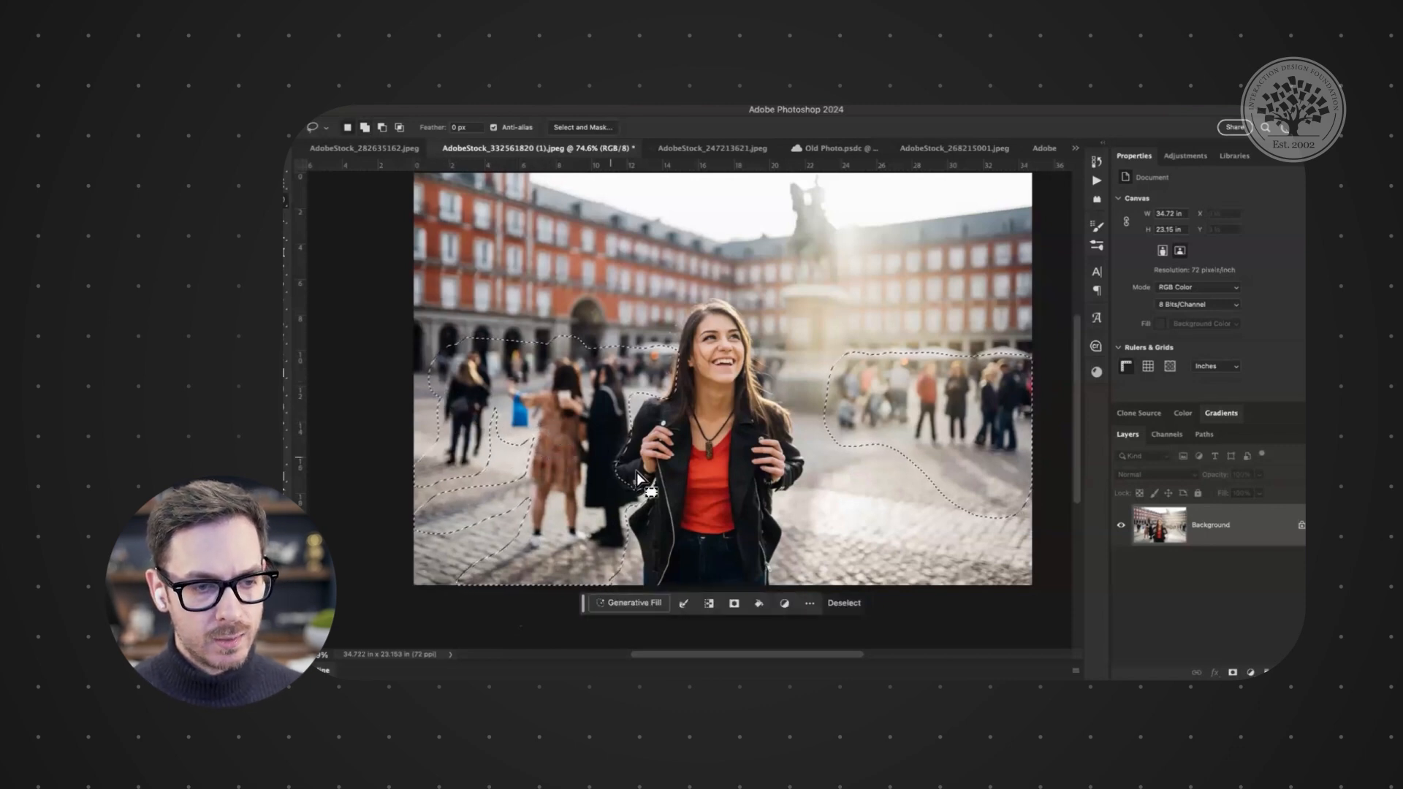
# - Try to remove the selected bystanders with a Content-Aware Fill
pyautogui.click(418, 104)
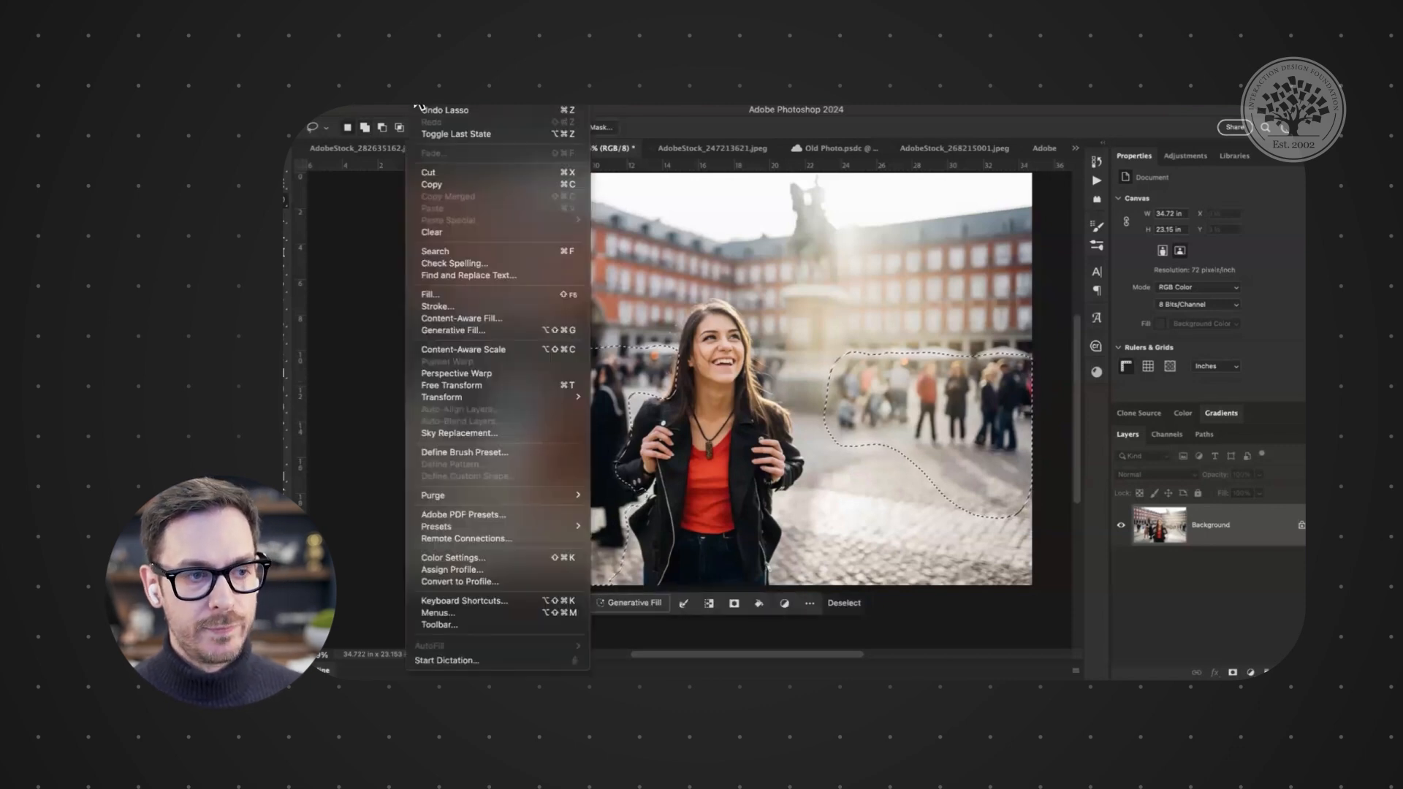
pyautogui.click(460, 295)
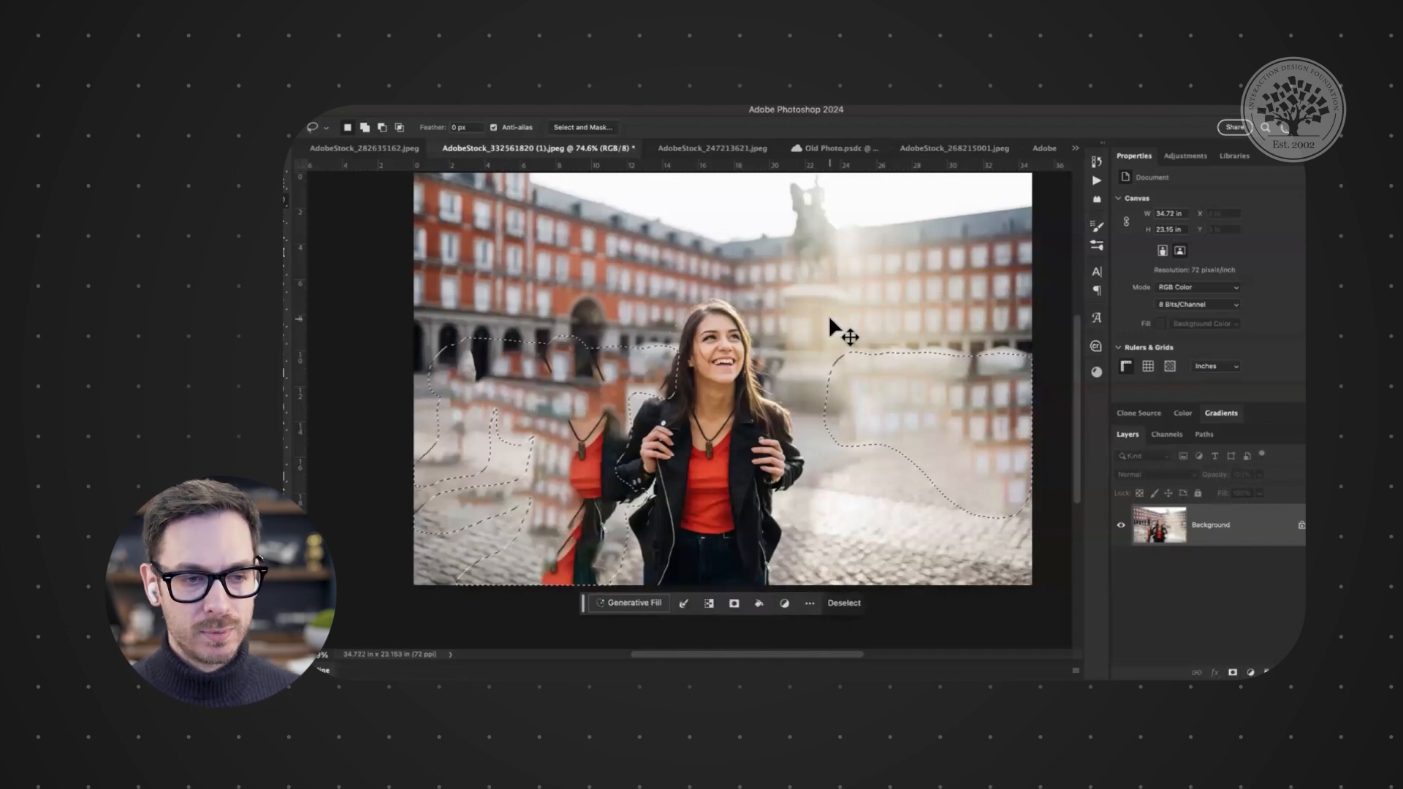
# - Remove the selected bystanders from the square with Generative Fill, leaving the prompt empty, and choose the second variation
pyautogui.click(643, 603)
pyautogui.click(854, 603)
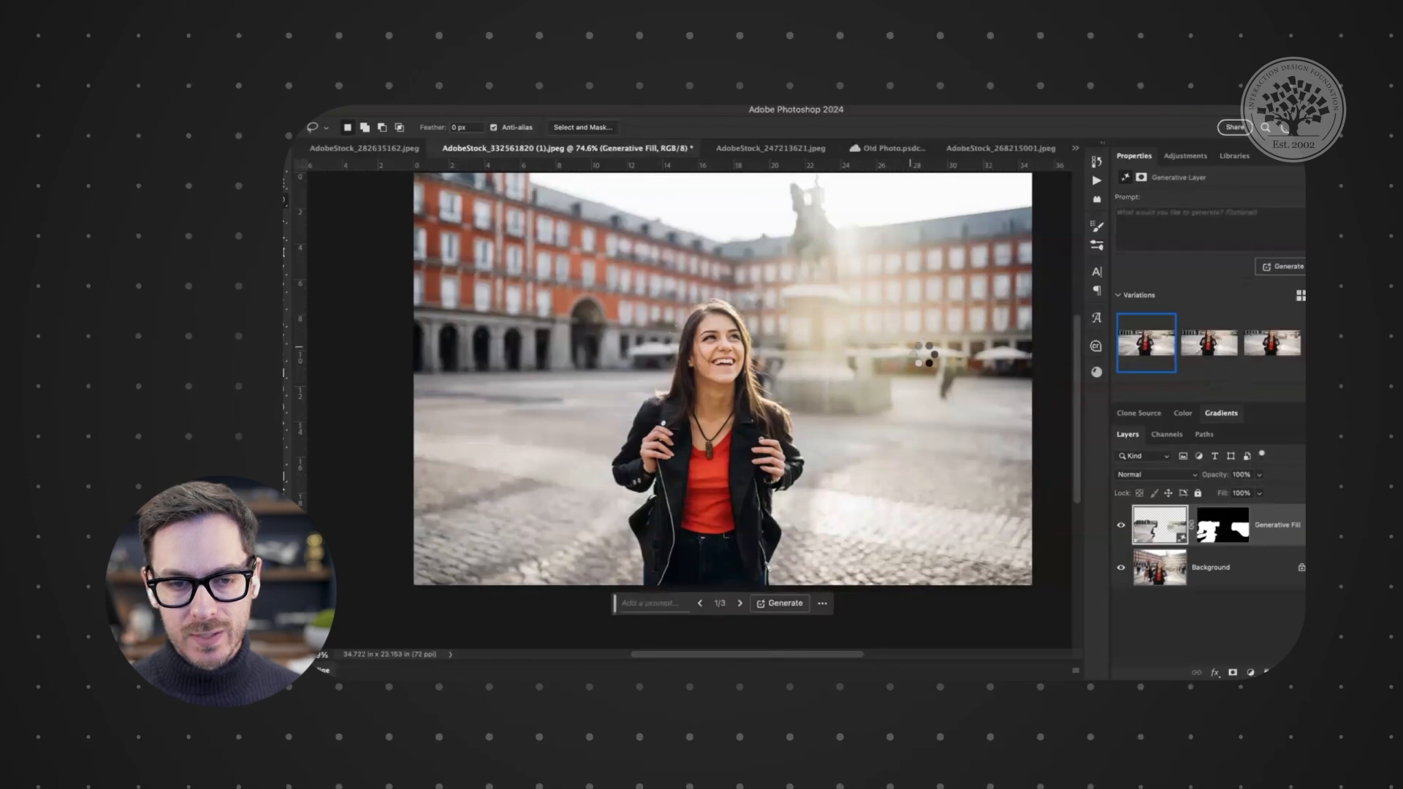
pyautogui.click(1188, 358)
# - Compare the emptied square with the original photo by repeatedly toggling the Generative Fill layer's visibility
pyautogui.click(1122, 526)
pyautogui.click(1122, 527)
pyautogui.click(1121, 526)
pyautogui.click(1122, 526)
pyautogui.click(1121, 526)
pyautogui.click(1121, 527)
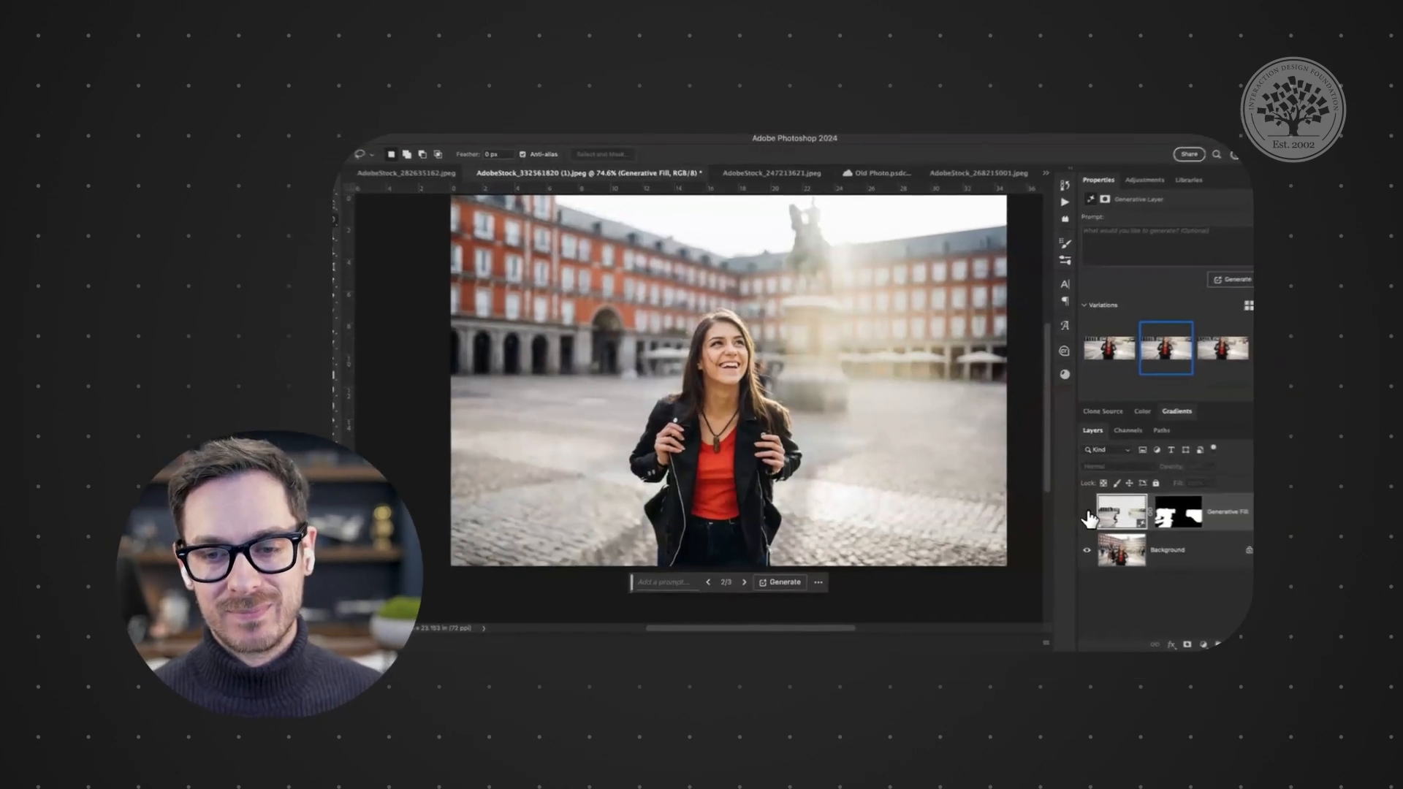